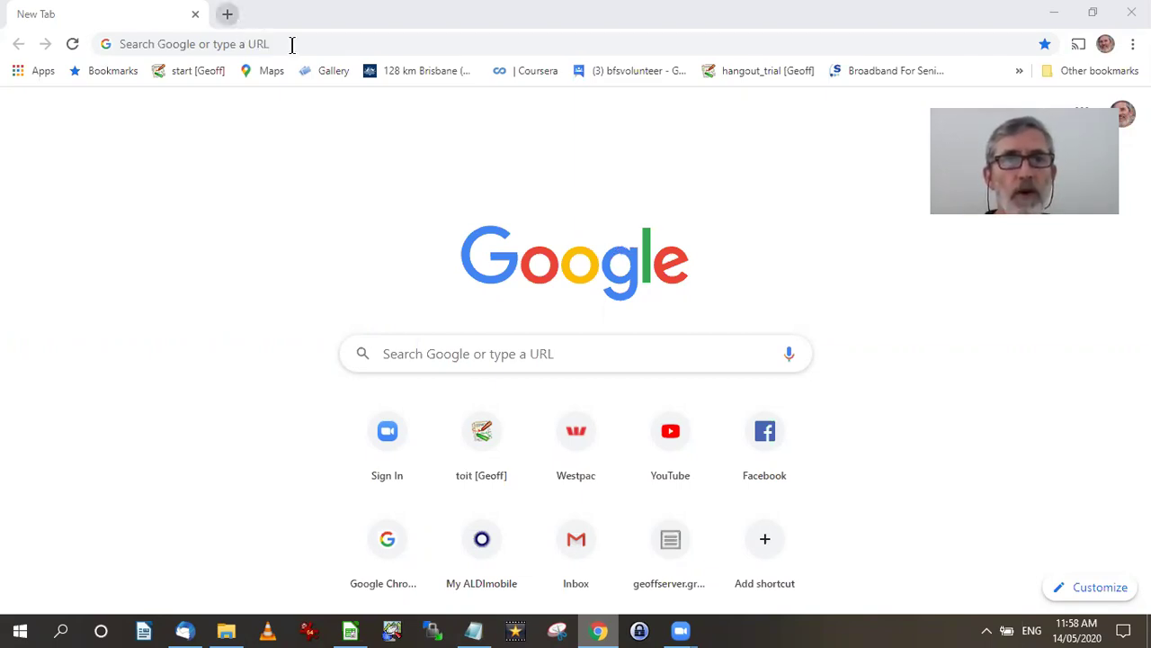
Search Google for 'sands and Mcdougal' to find the State Library Victoria directories page.
click(213, 43)
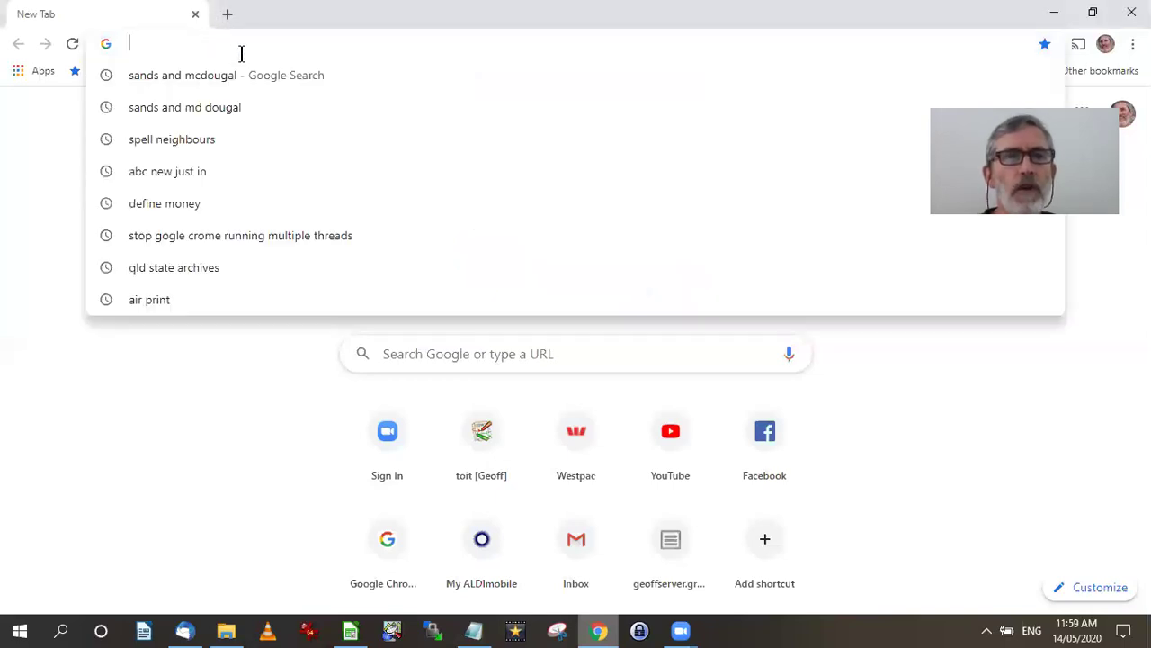
click(202, 329)
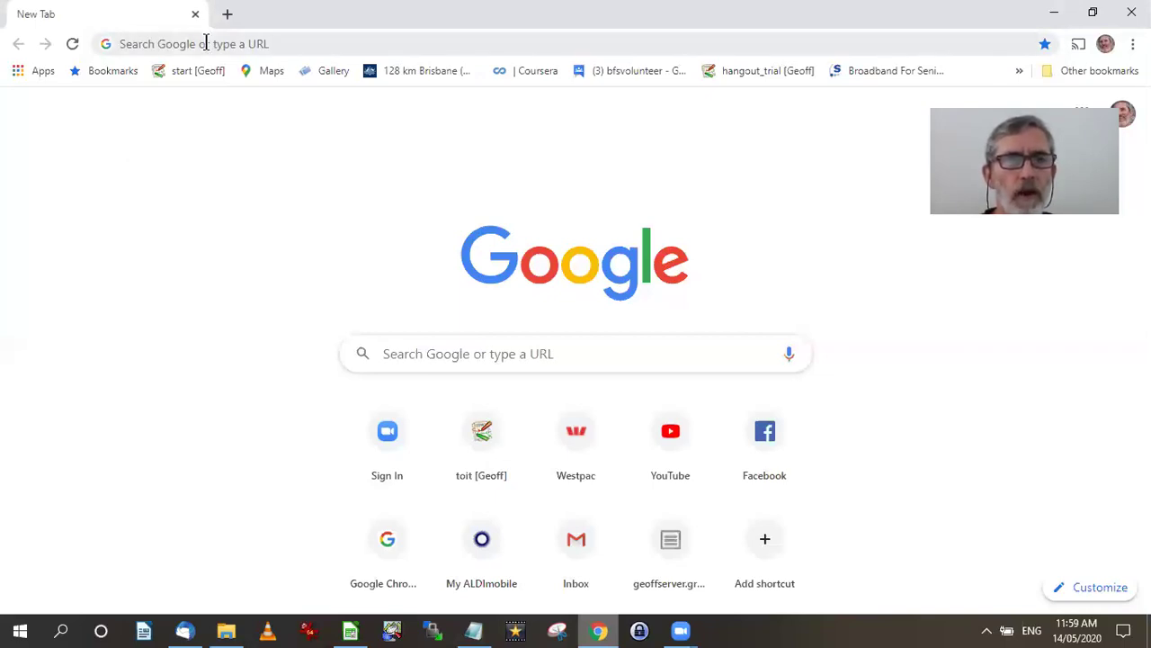
click(206, 43)
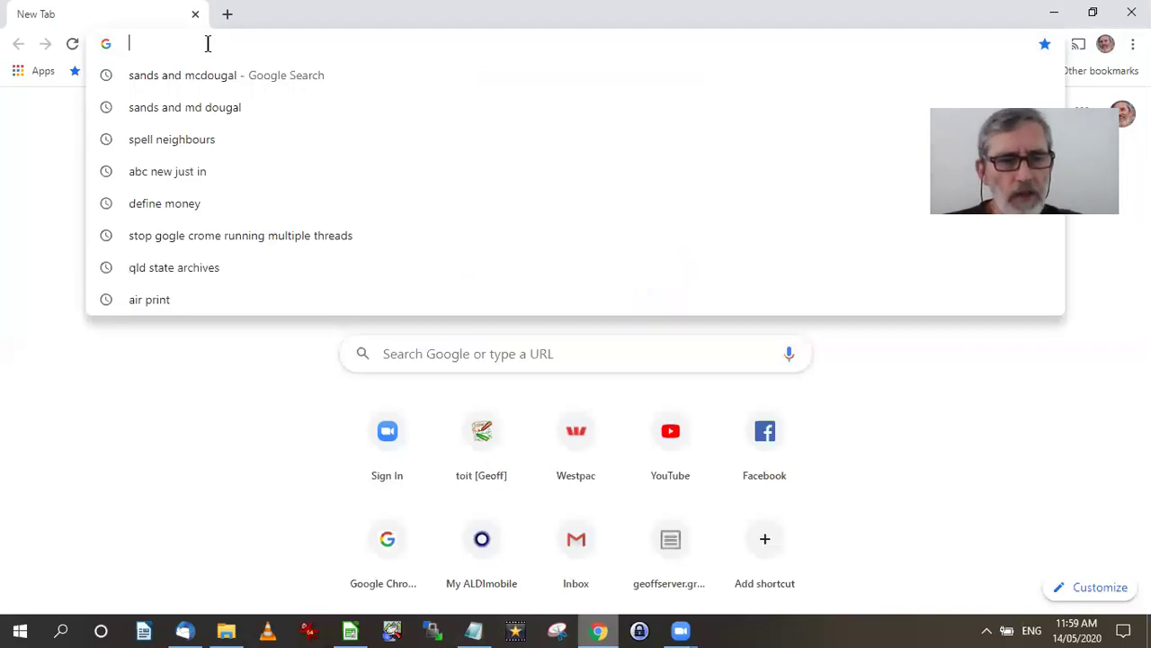
text(sand)
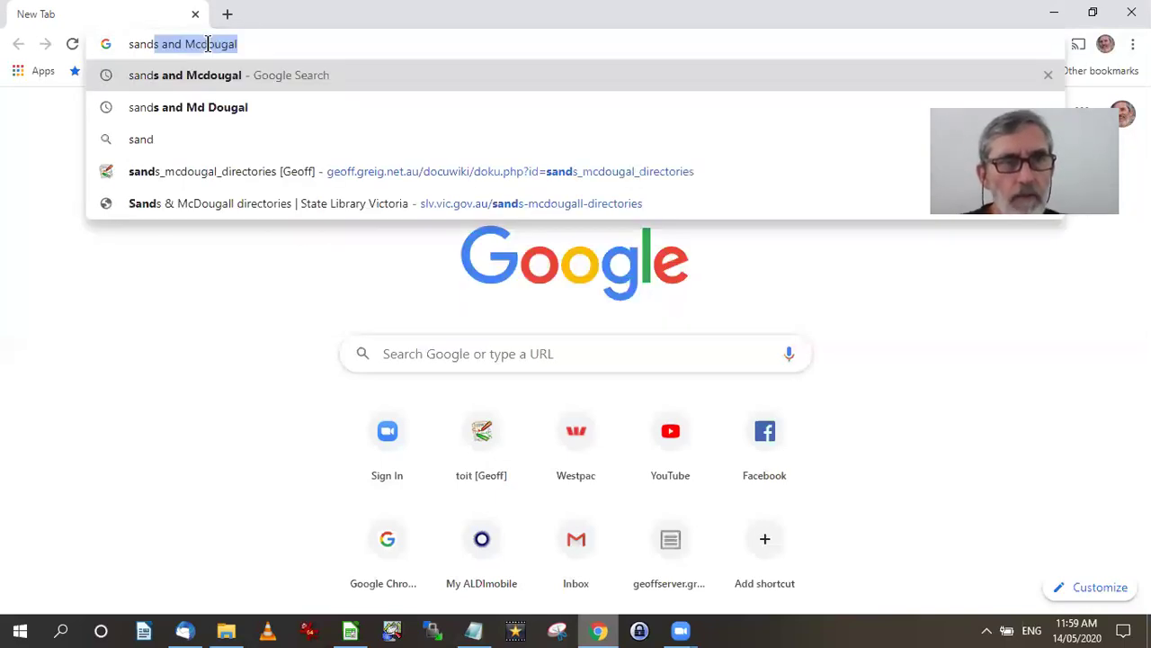
text(s)
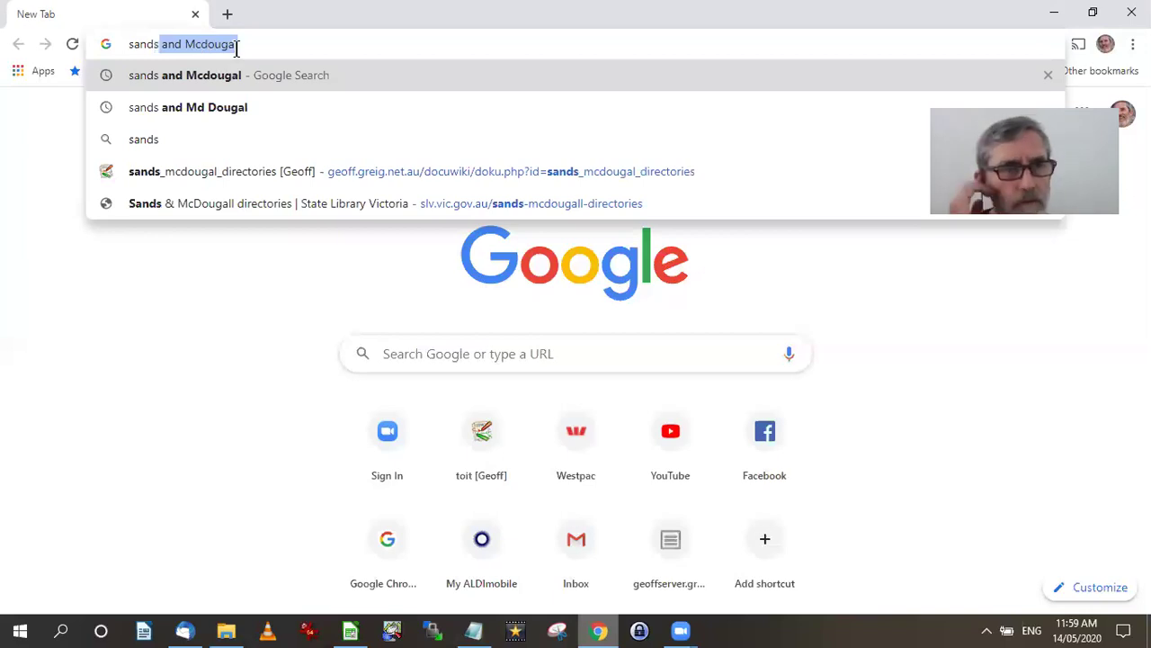
key(Return)
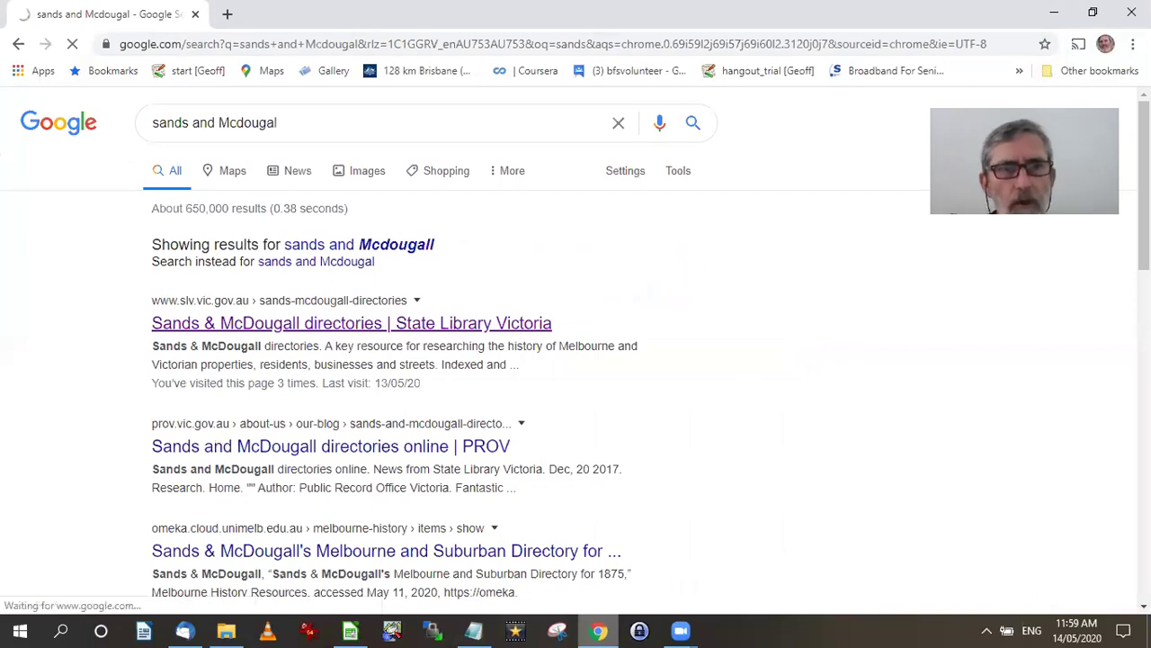
Open the 'Sands & McDougall directories | State Library Victoria' result and scroll to its Browse list.
click(351, 323)
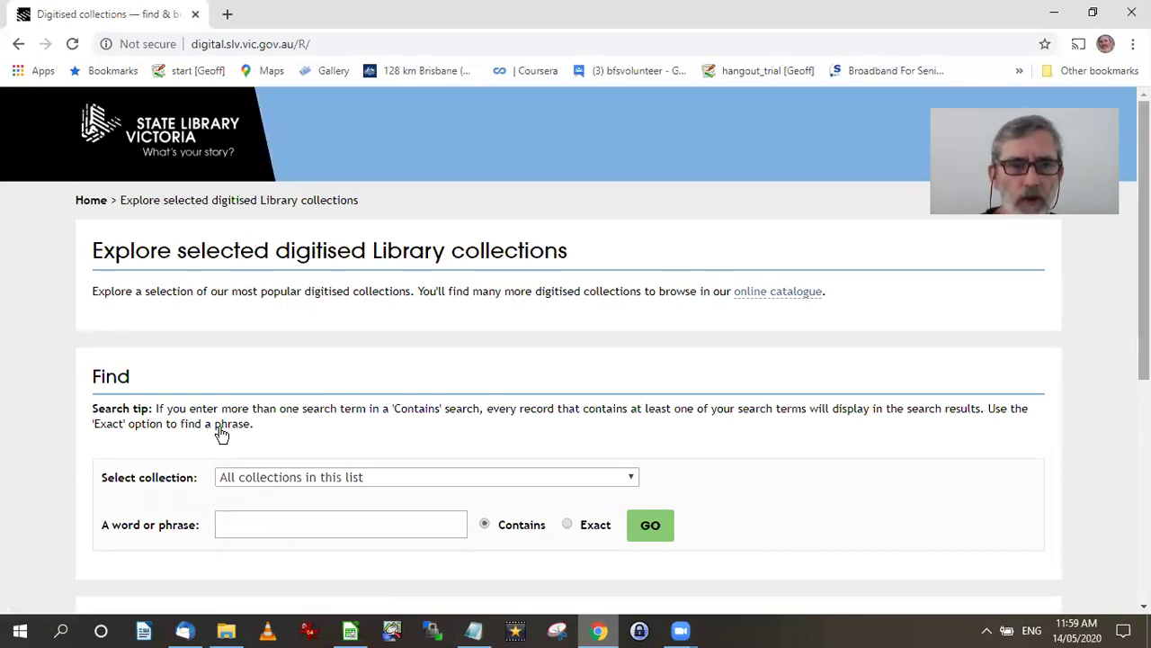
scroll(220, 434, down, 5)
scroll(221, 433, down, 1)
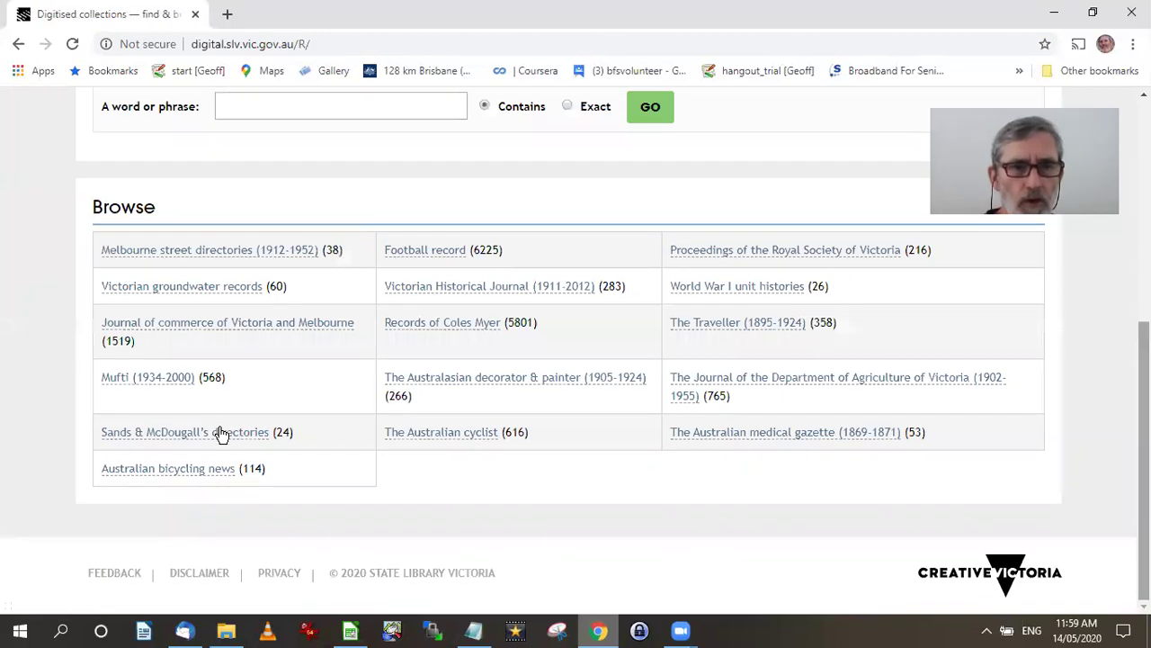
Open the Sands & McDougall's directories collection and scroll through its date ranges.
click(220, 434)
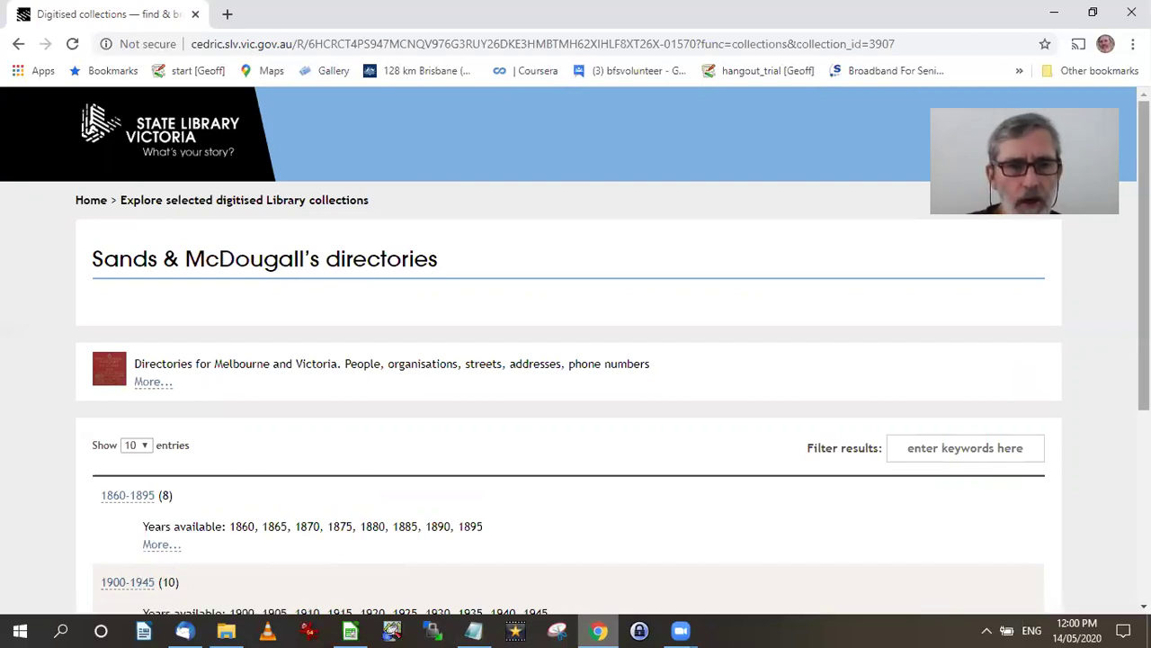
scroll(1144, 270, down, 2)
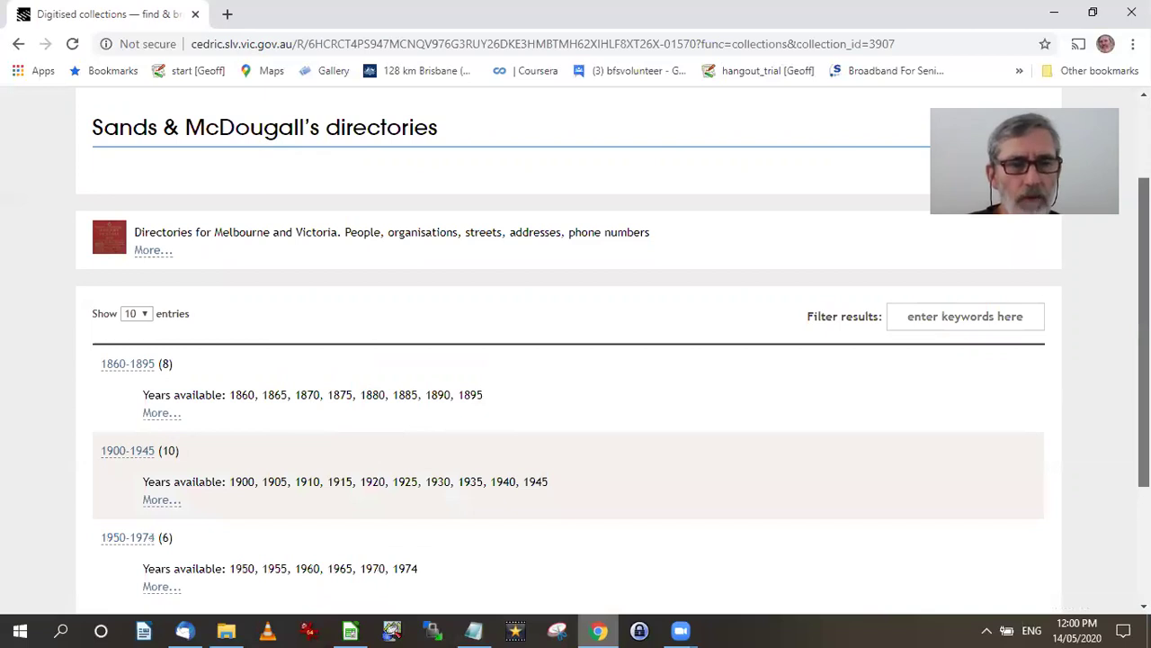
scroll(1145, 333, down, 1)
scroll(815, 469, down, 2)
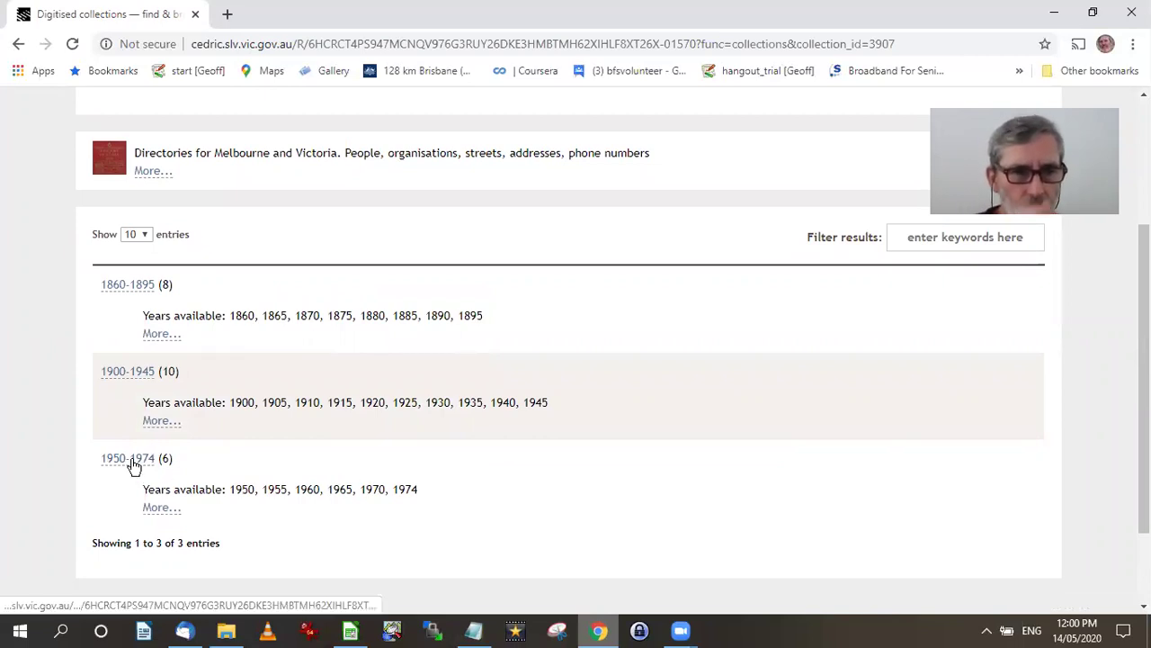
List the six directories from 1950-1974 and scroll through the results.
click(134, 461)
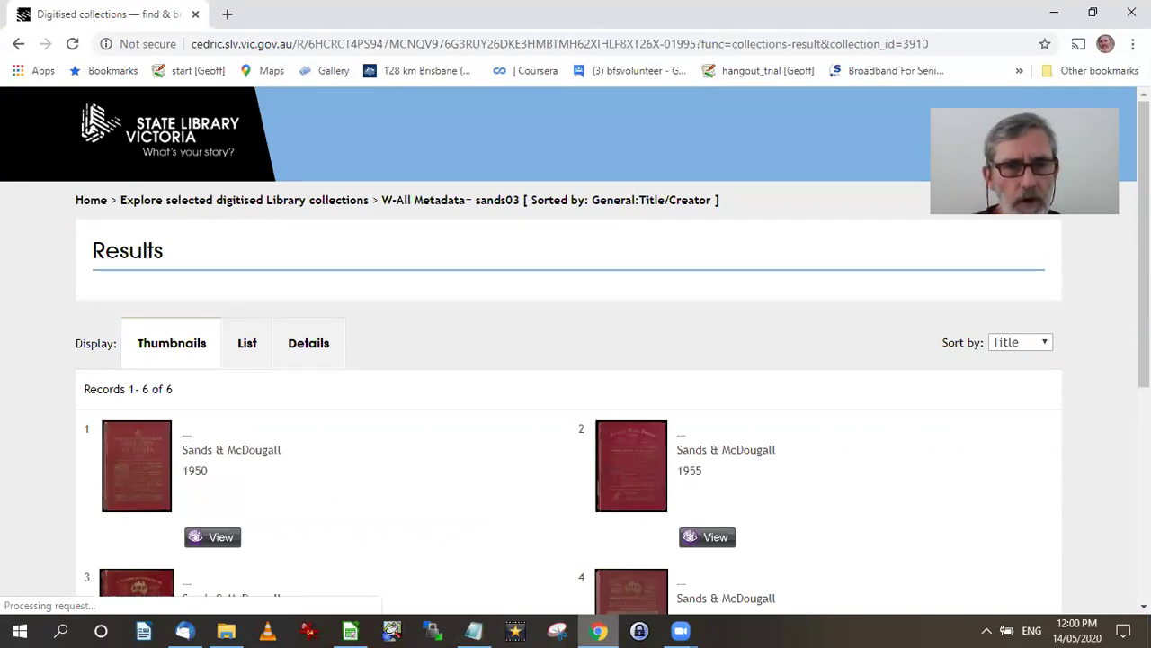
scroll(576, 360, down, 2)
scroll(722, 419, down, 1)
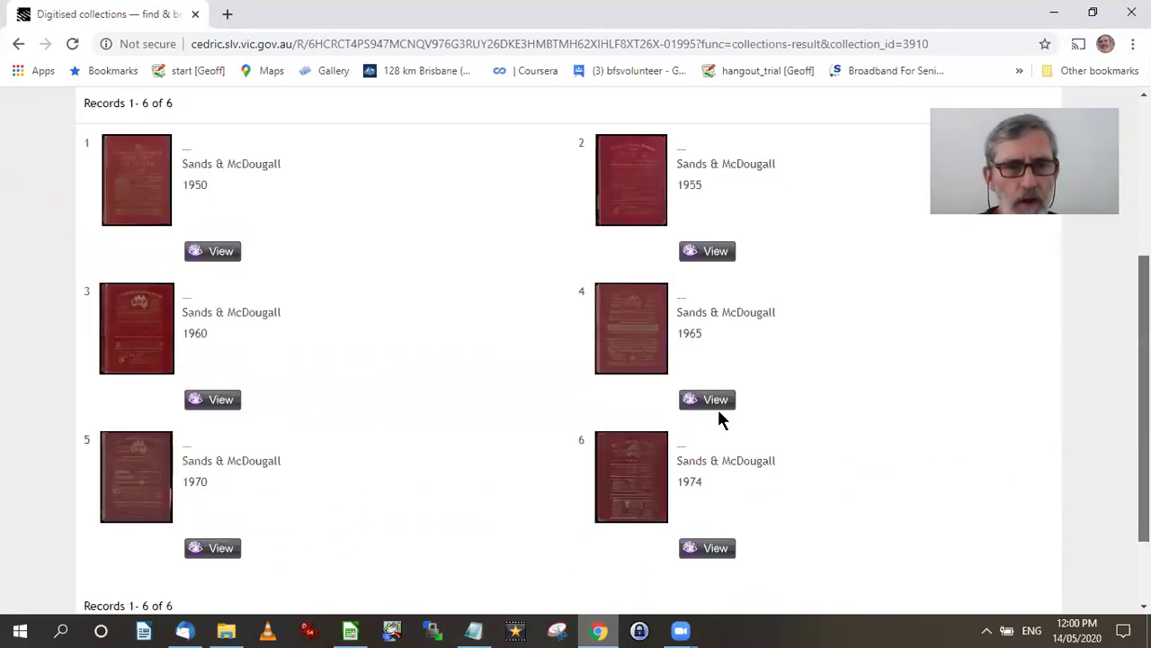
scroll(722, 419, down, 1)
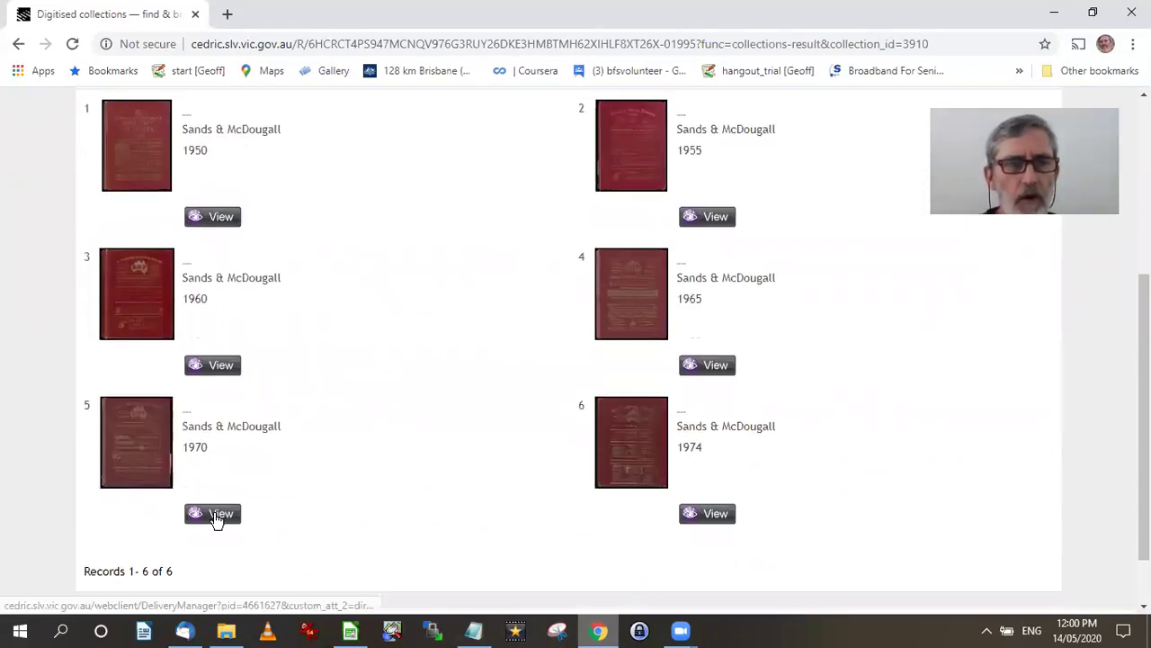
Open the 1970 directory (record 5) in a new tab and switch to it.
right_click(216, 518)
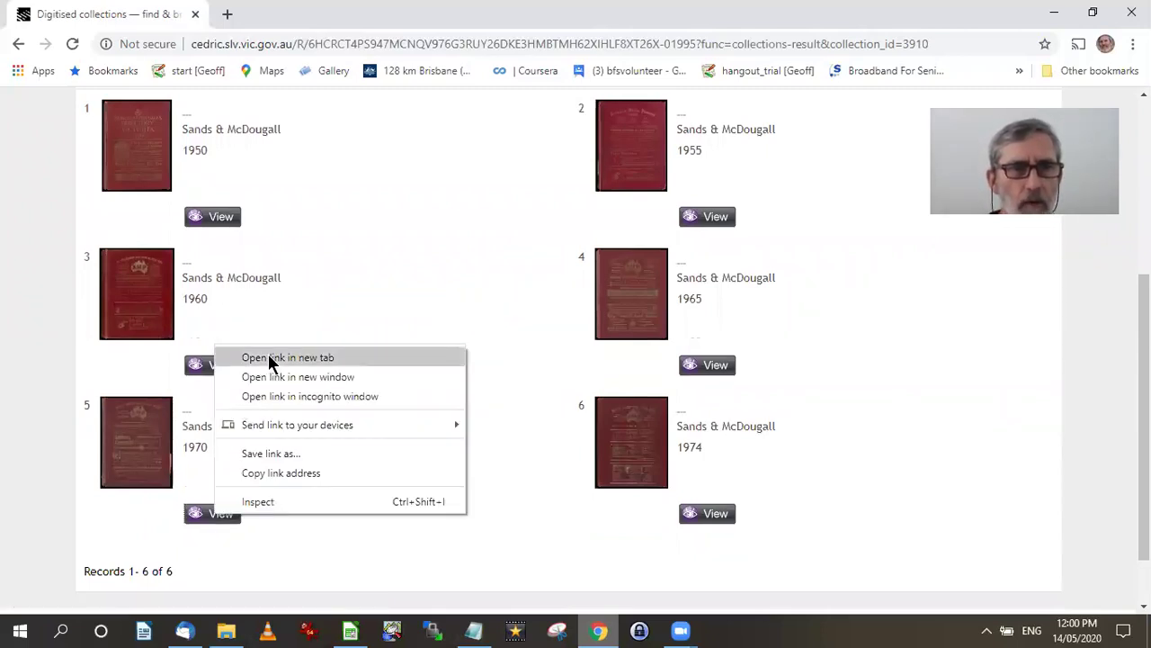
click(270, 358)
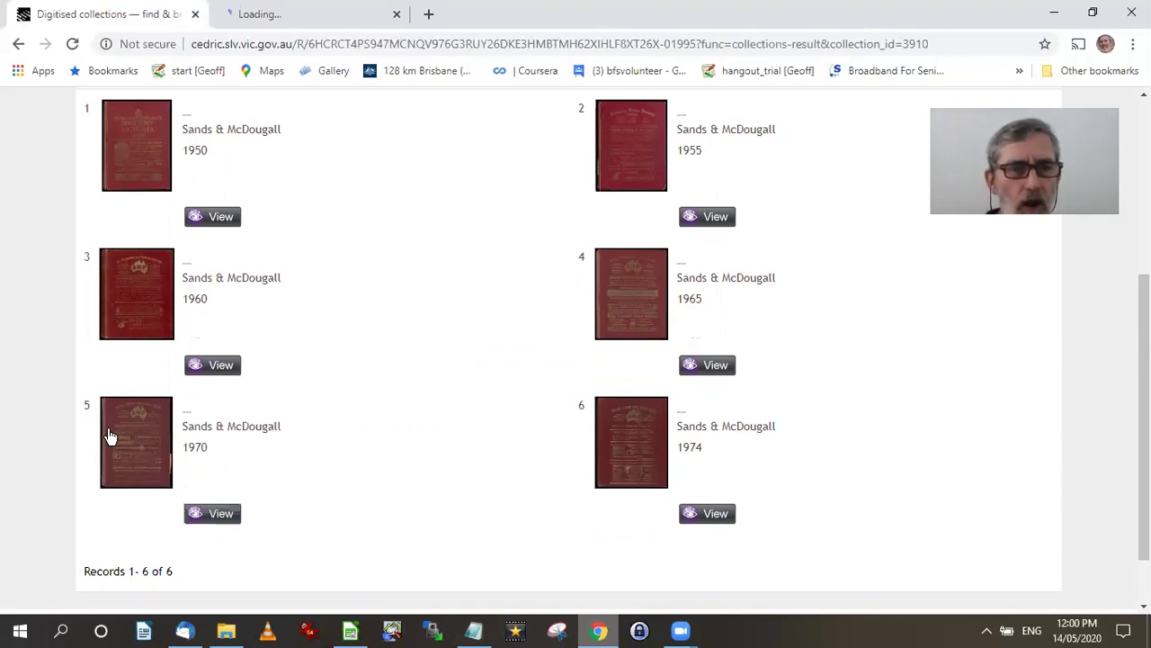
click(297, 16)
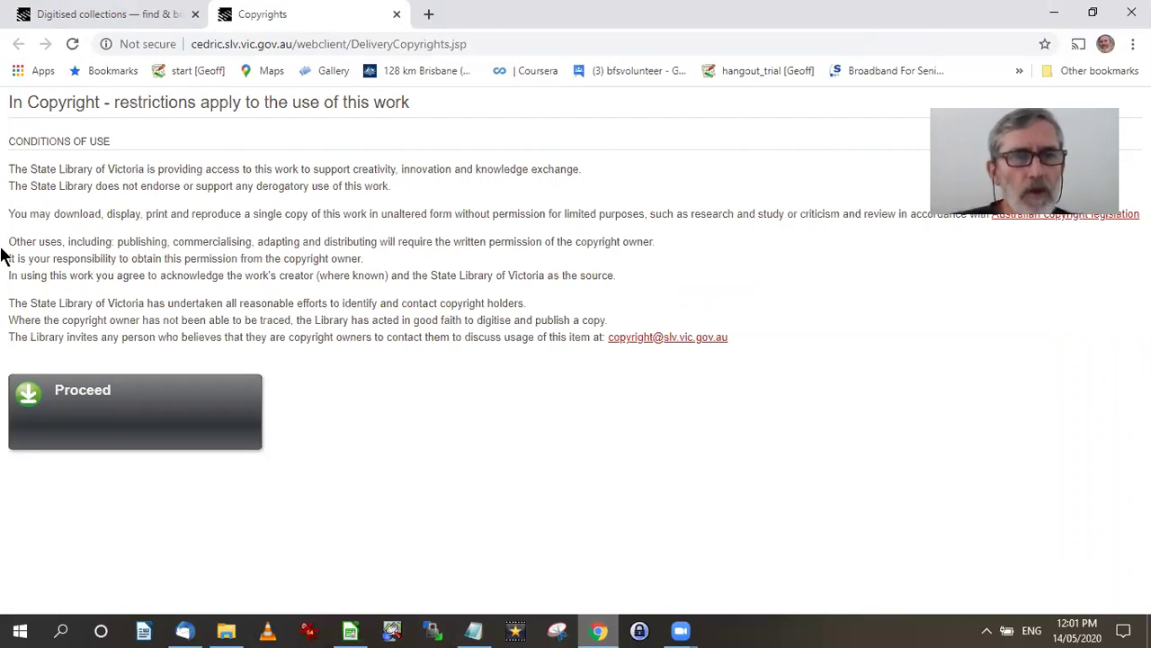
Accept the In Copyright conditions to open the 1970 directory in the Digitised Resource Viewer.
click(106, 396)
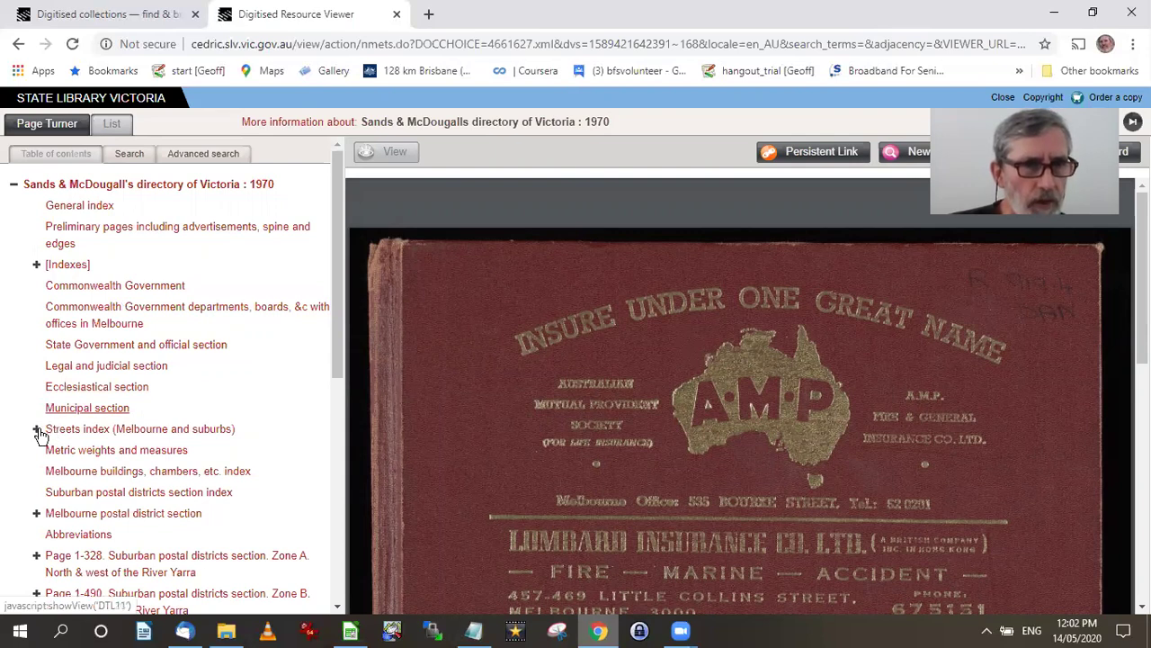
Expand 'Streets index (Melbourne and suburbs)' and open its Garth-O'Farrell pages, starting at page 77a.
click(95, 424)
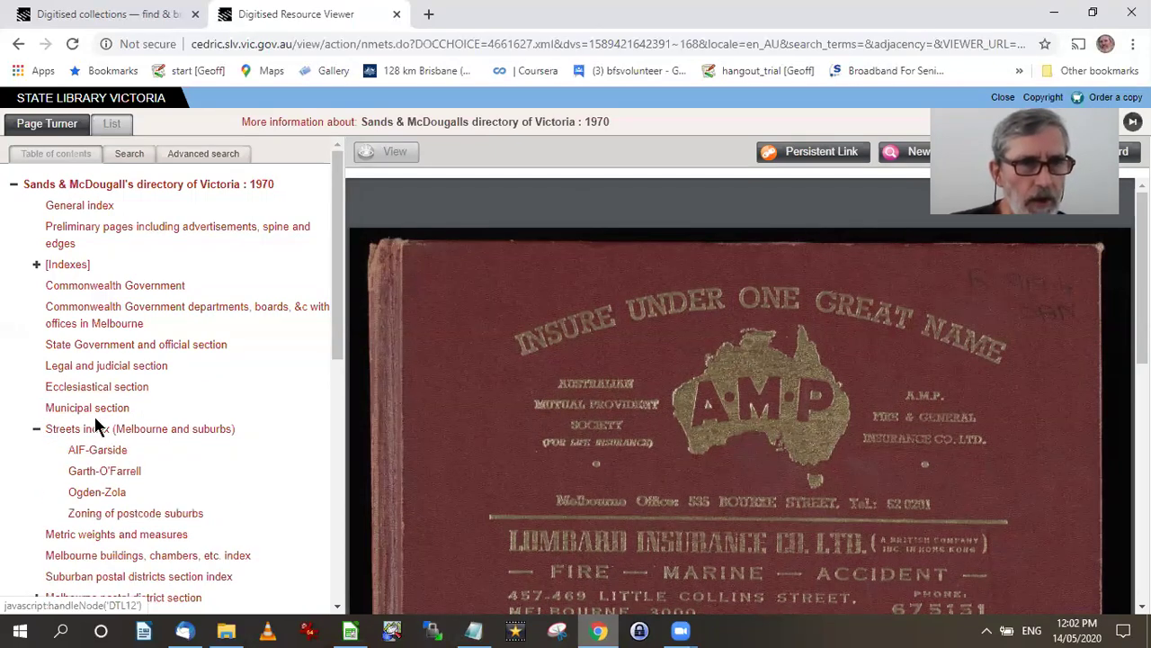
click(78, 477)
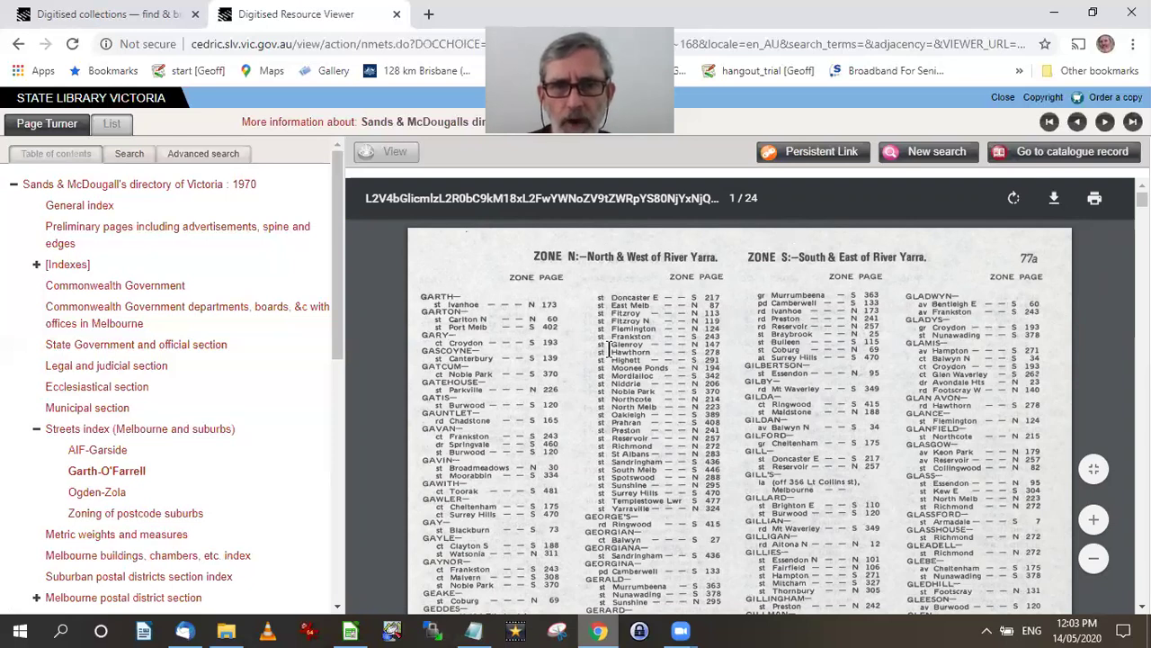
Check the page text is selectable, then find 'middleton' on the page, which returns 0/0.
drag(609, 348, 651, 346)
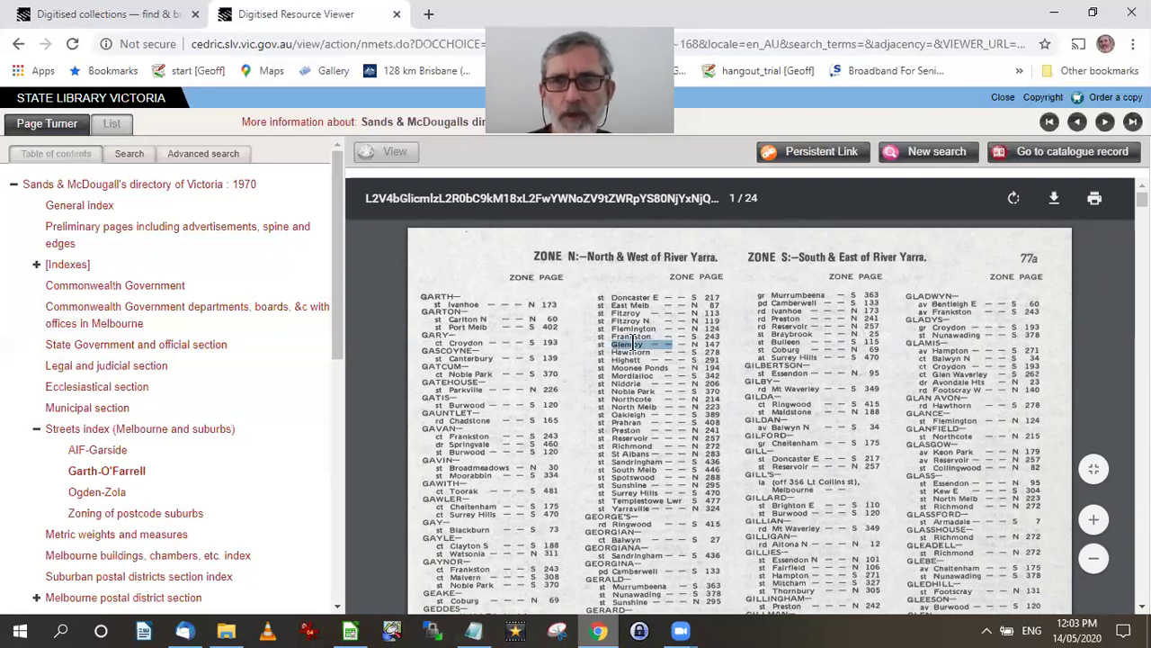
click(698, 334)
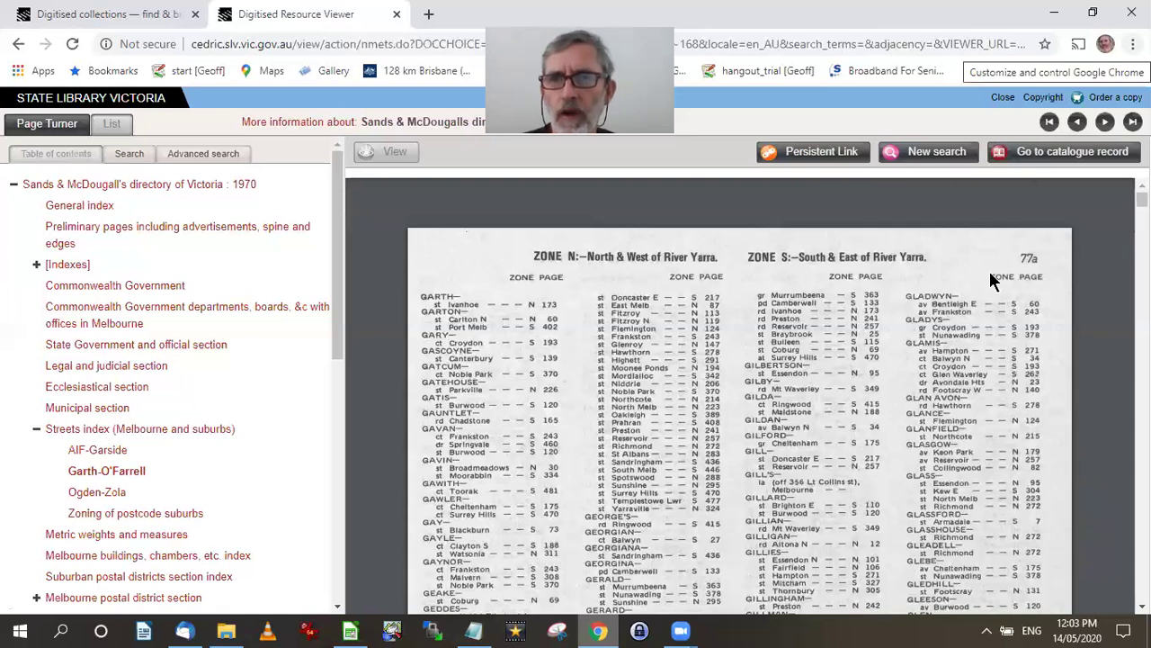
key(alt+f)
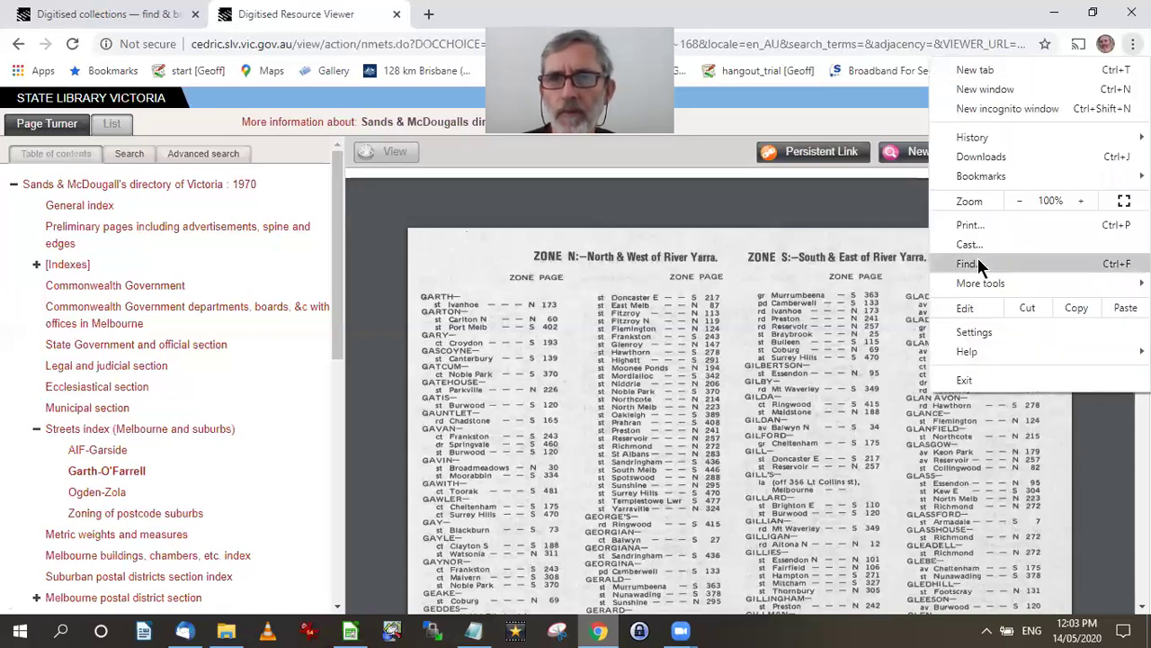
click(978, 257)
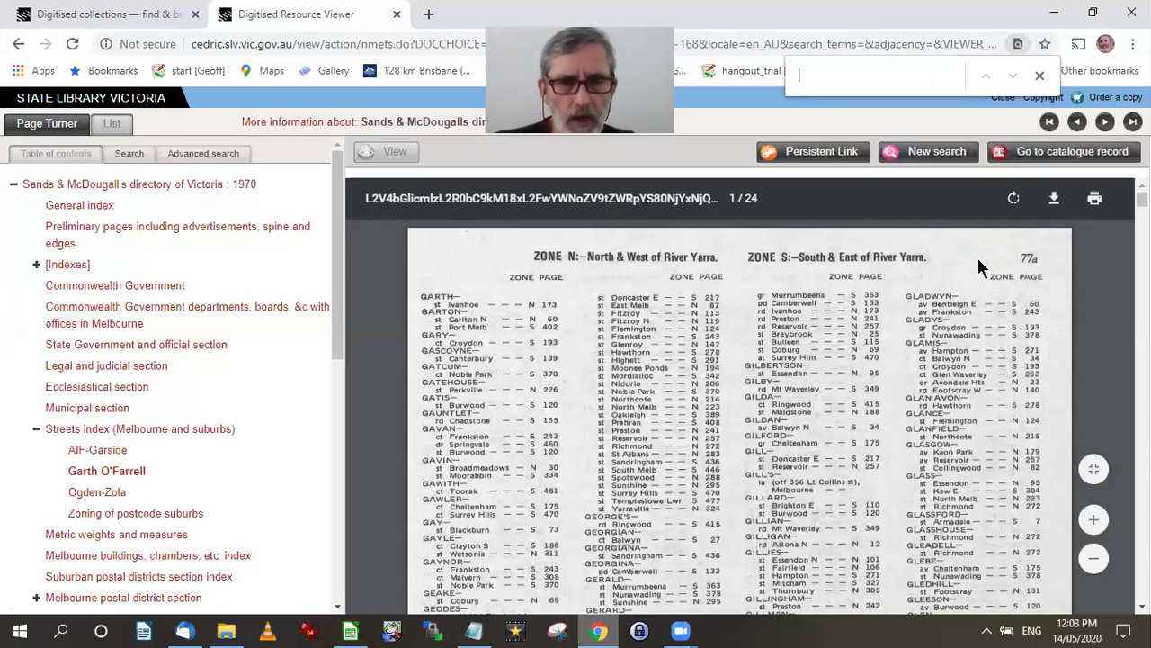
text(middleton)
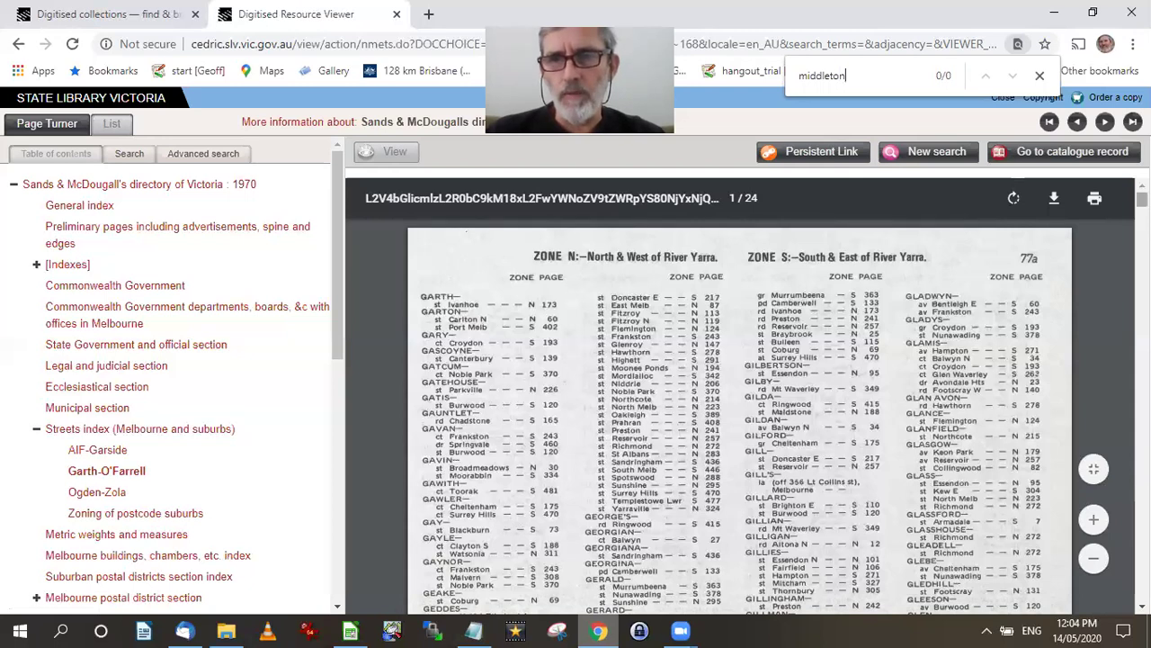
Scroll back to the top of streets index page 96a (page 20 of 24), where MELVIN begins.
scroll(739, 414, down, 1)
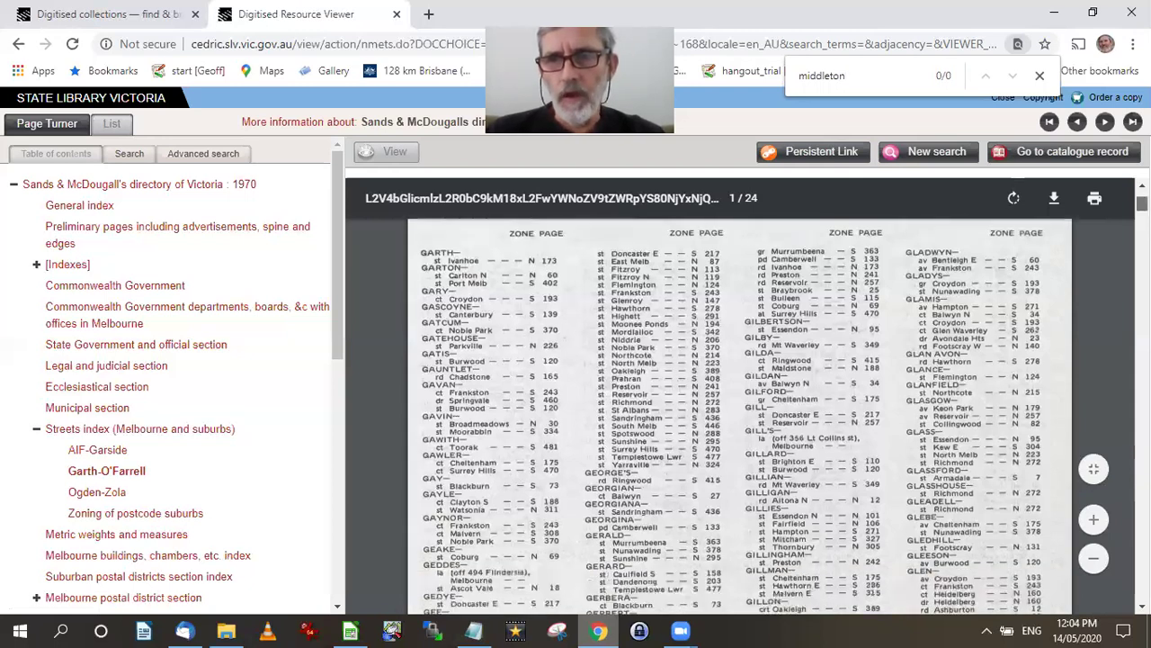
scroll(739, 414, down, 3)
scroll(740, 413, down, 2)
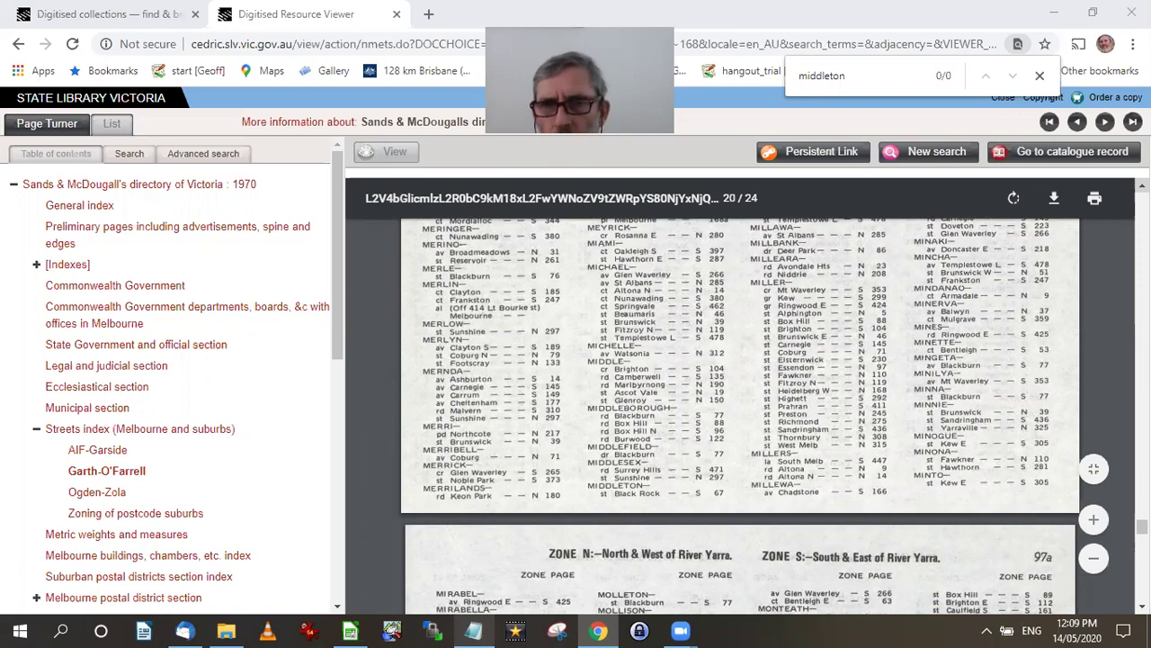
scroll(739, 414, up, 1)
scroll(740, 414, up, 2)
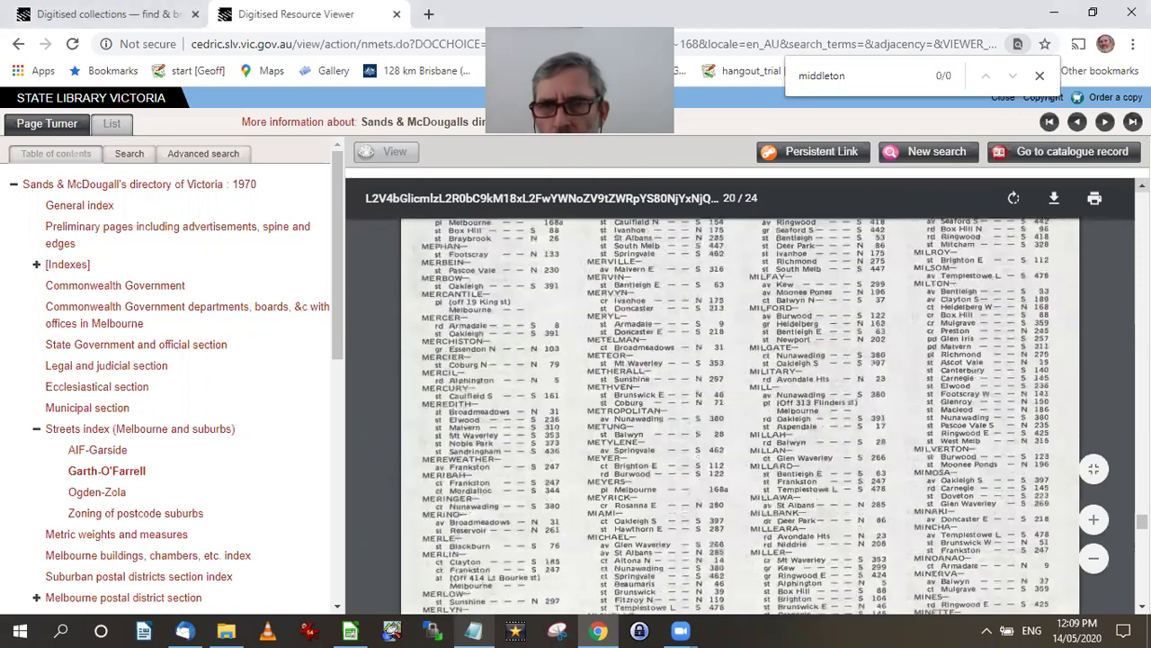
scroll(740, 414, up, 1)
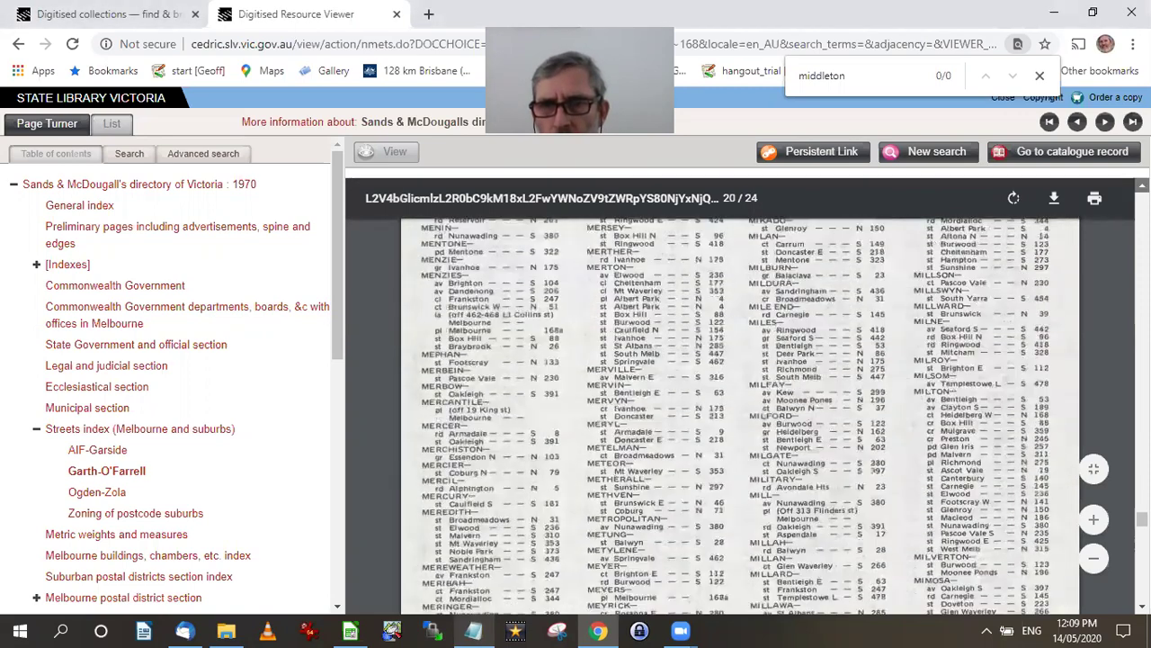
scroll(757, 279, up, 2)
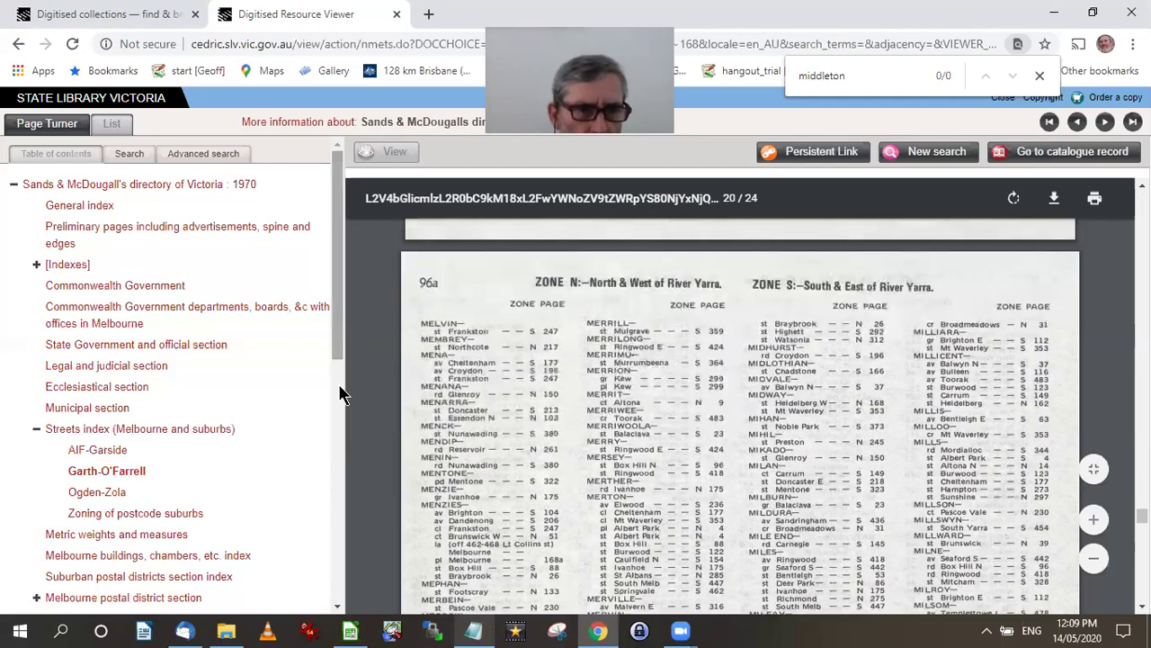
Expand 'Page 1-328. Suburban postal districts section. Zone A' in the contents to show its suburb ranges.
scroll(342, 396, down, 2)
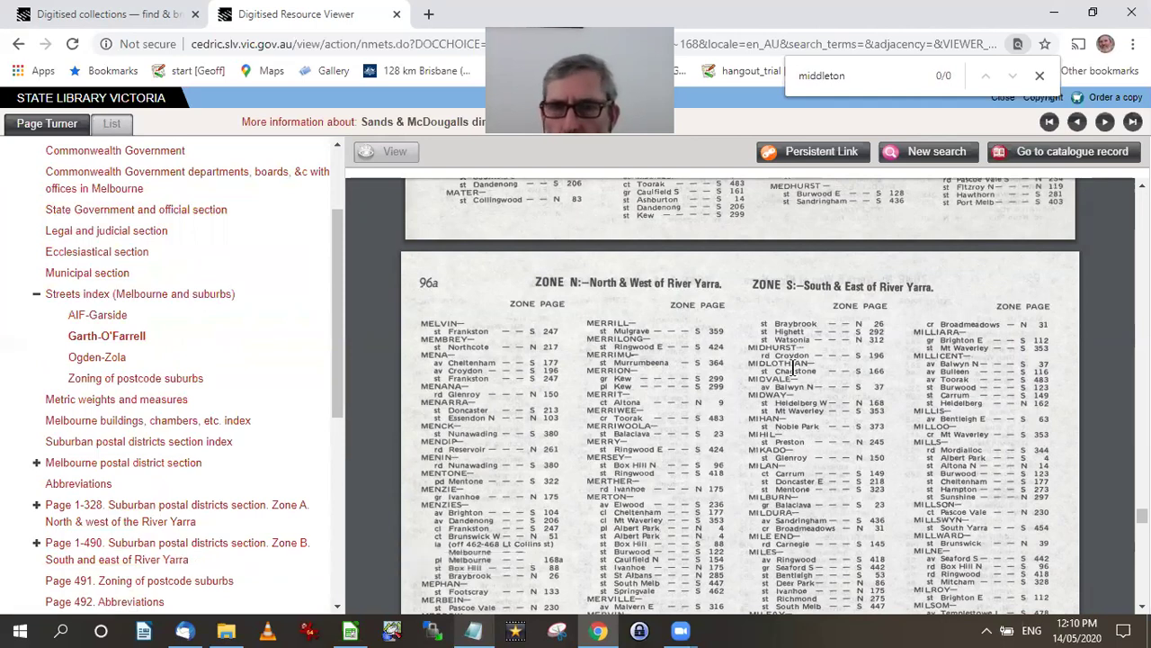
mouse_move(1073, 283)
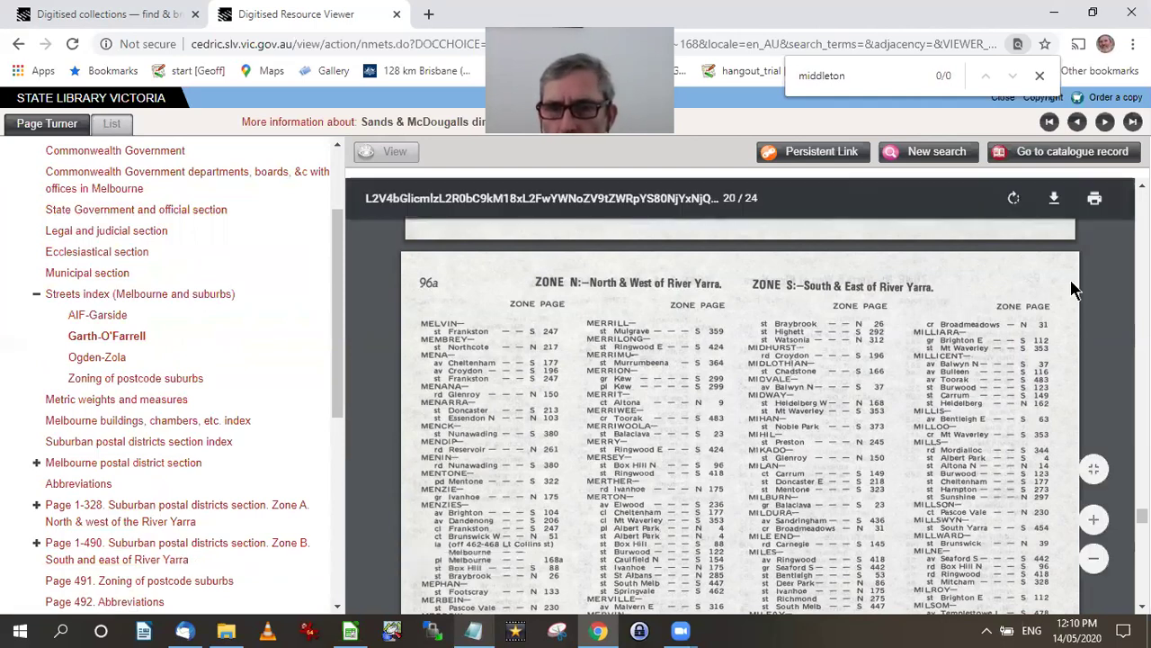
click(99, 511)
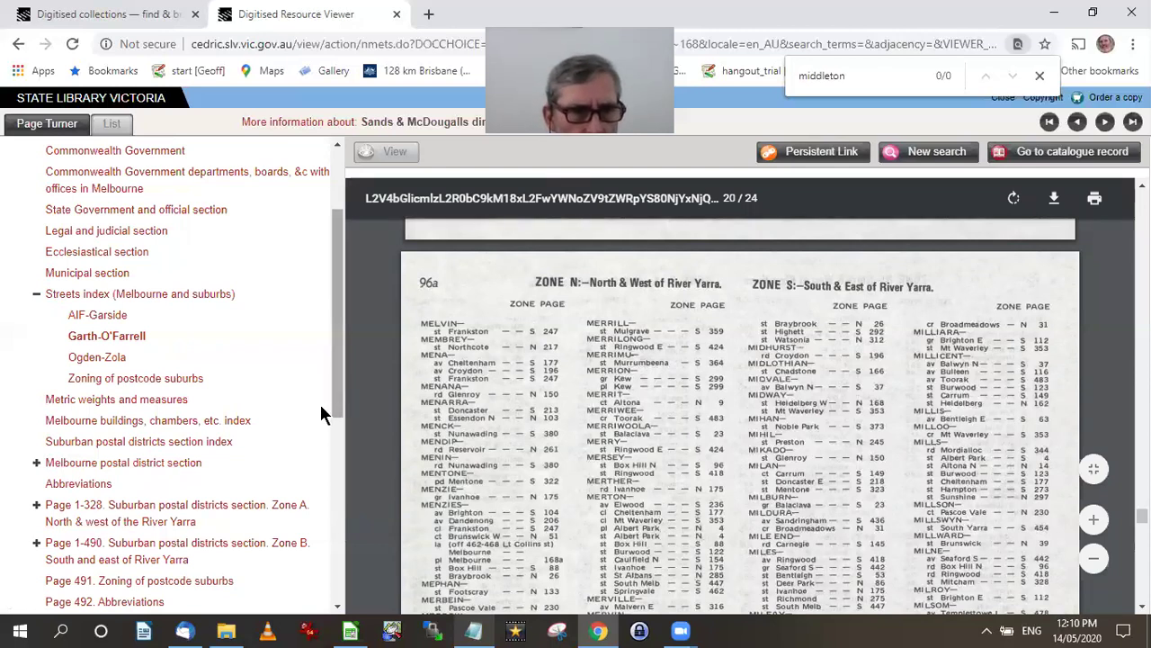
scroll(68, 493, down, 1)
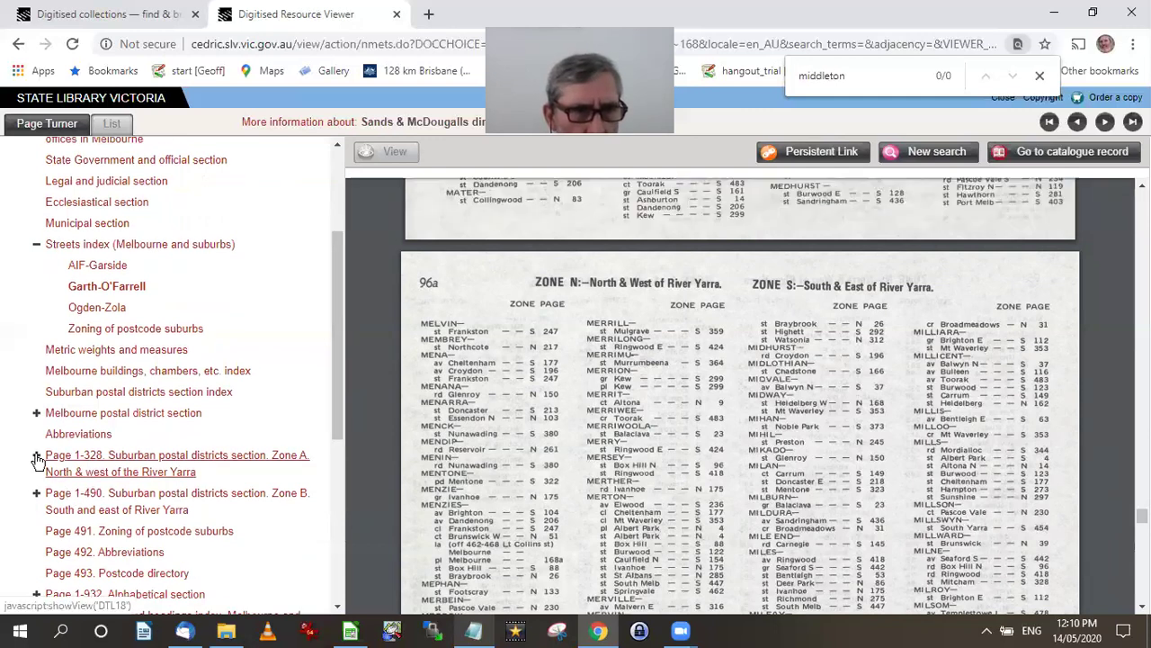
click(37, 457)
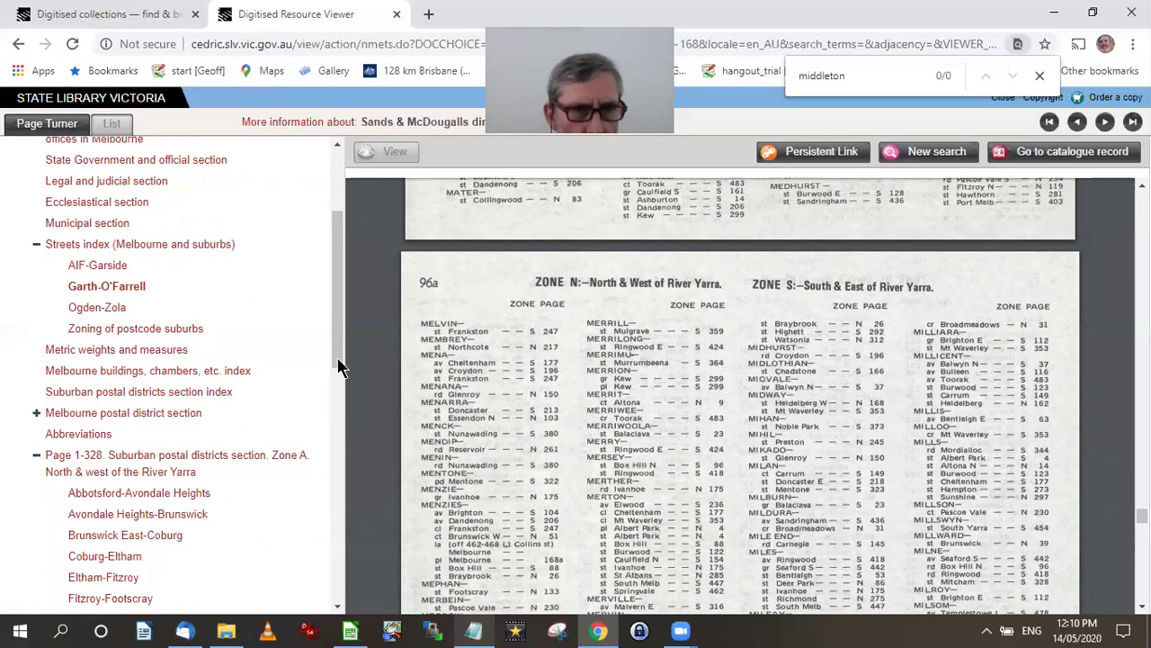
scroll(340, 383, down, 1)
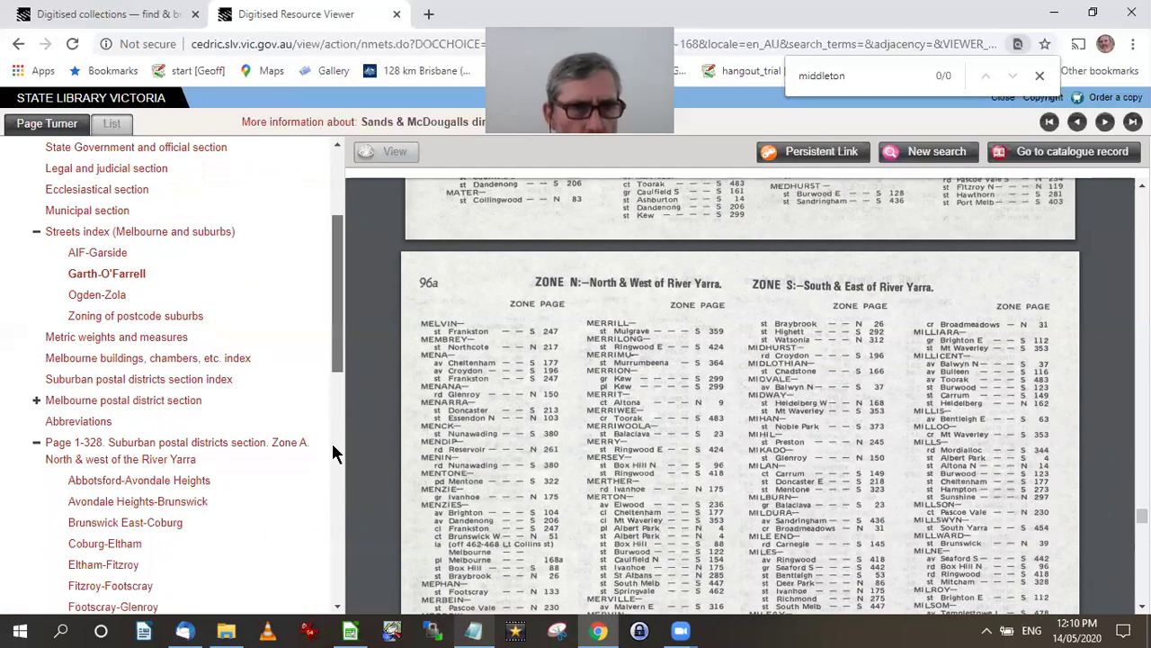
scroll(332, 443, down, 2)
scroll(320, 408, down, 1)
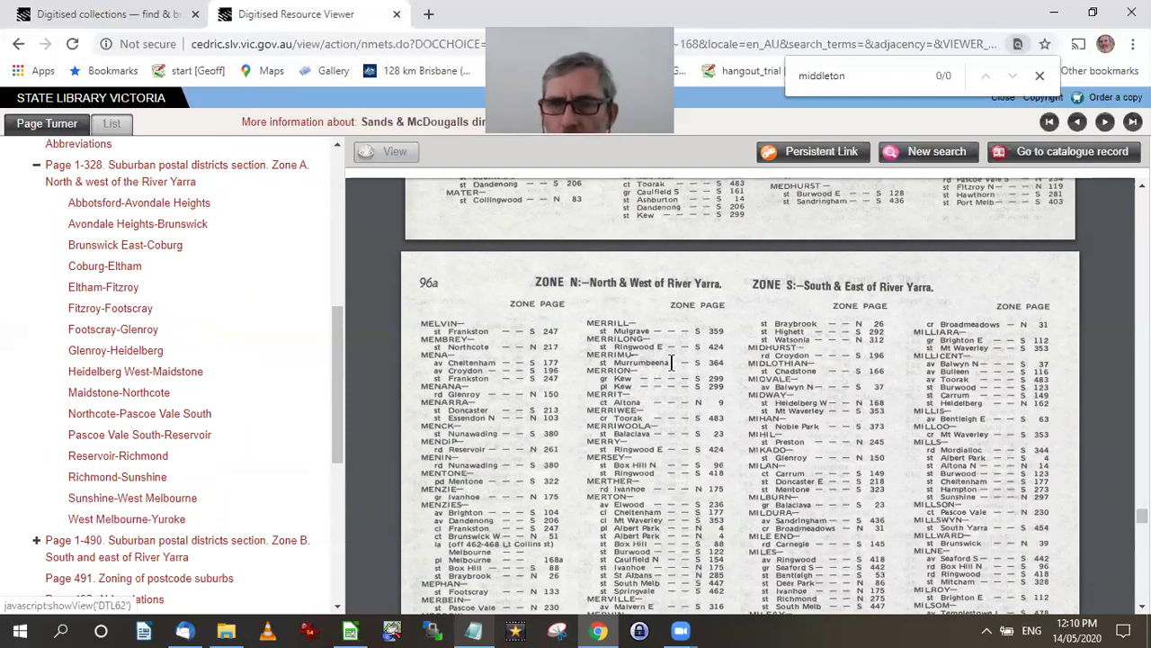
Open the Sunshine-West Melbourne pages and scroll page 22 to the MIDDLETON ST-E SIDE listing.
click(149, 501)
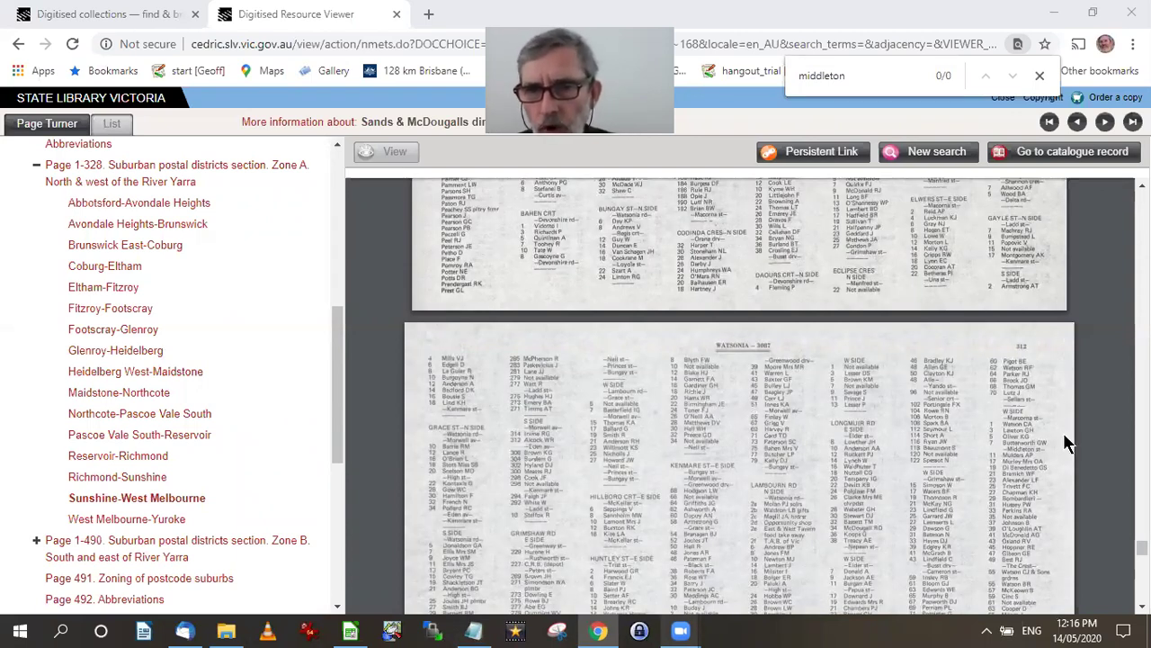
mouse_move(731, 367)
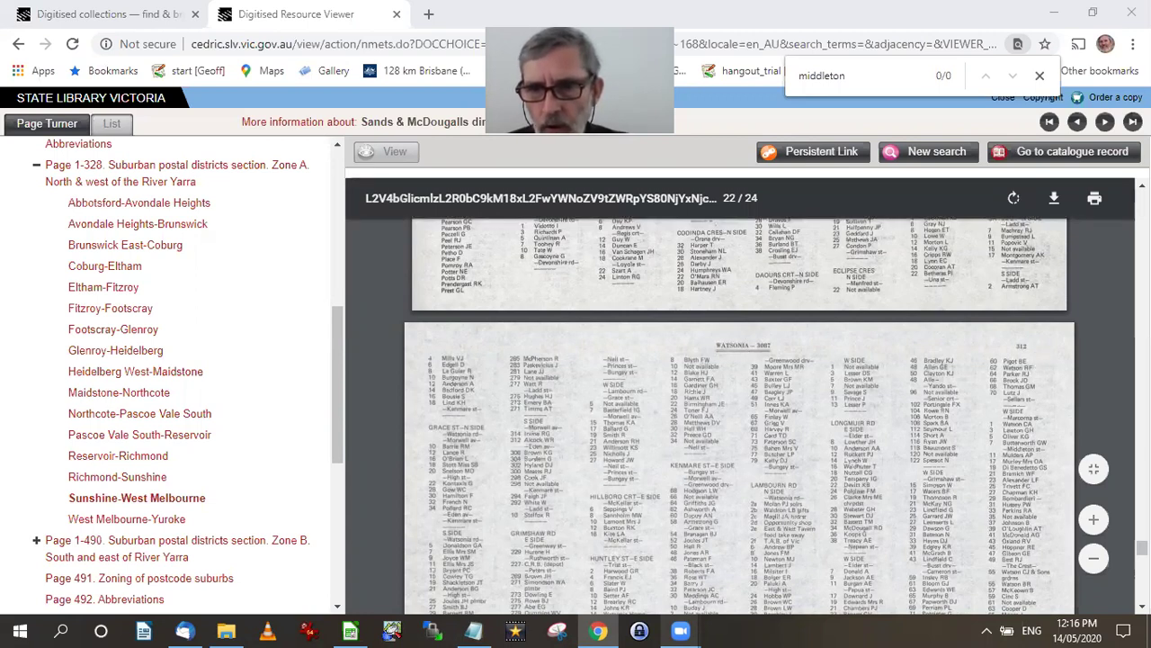
scroll(738, 414, down, 1)
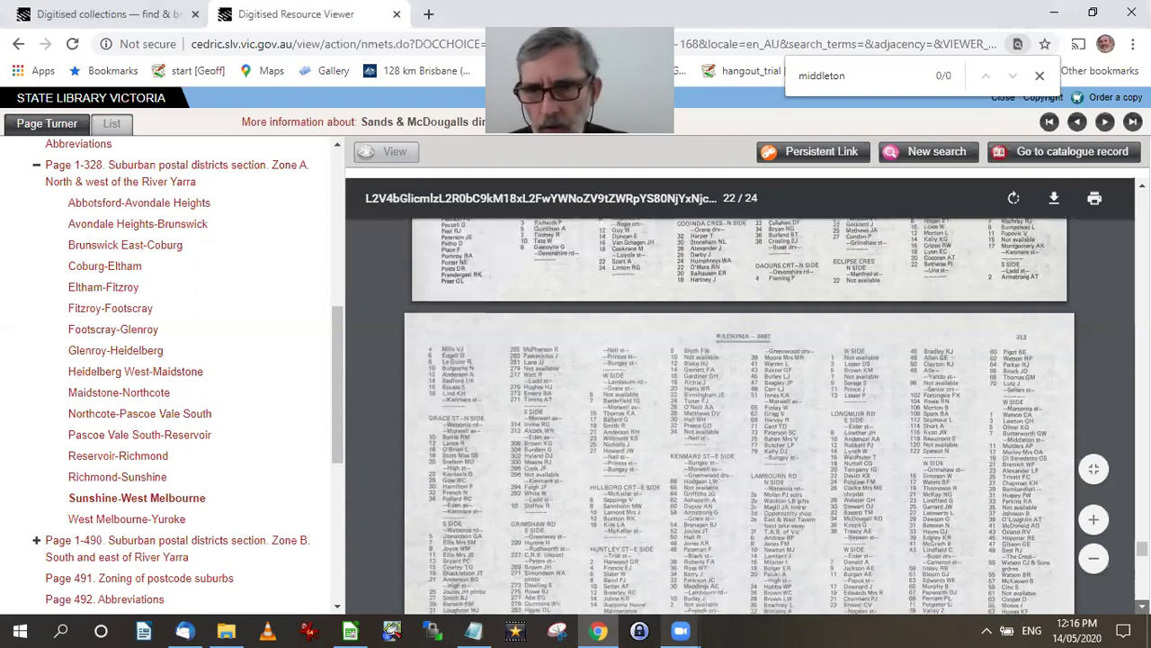
scroll(737, 414, down, 1)
scroll(738, 414, down, 3)
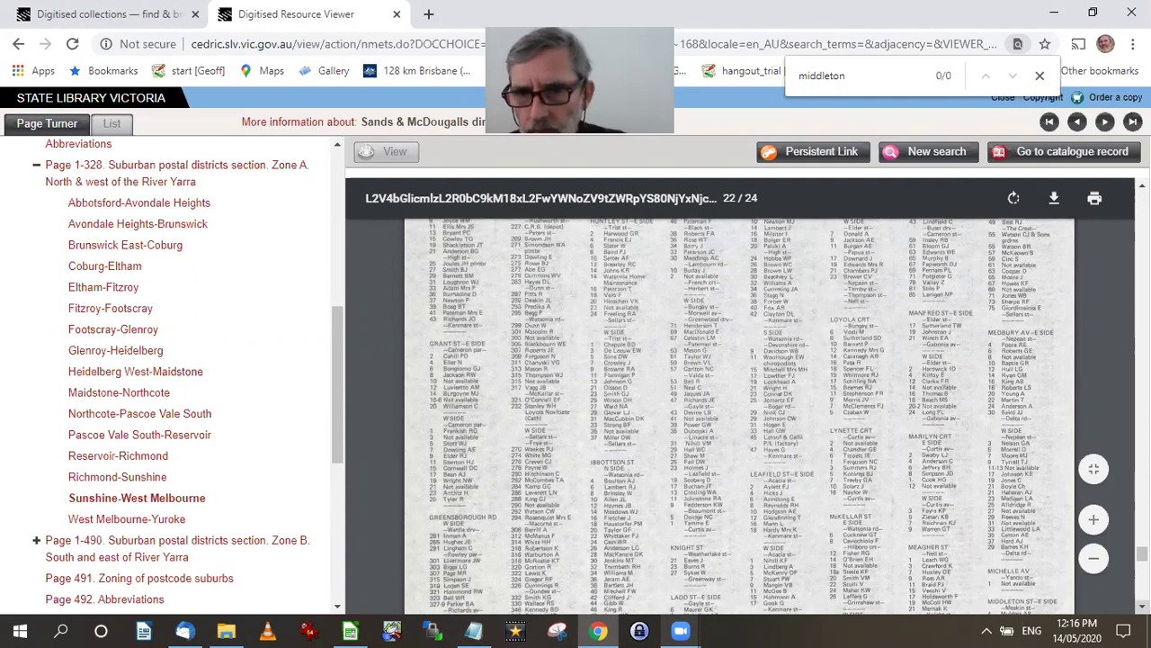
scroll(738, 414, down, 2)
scroll(979, 540, down, 2)
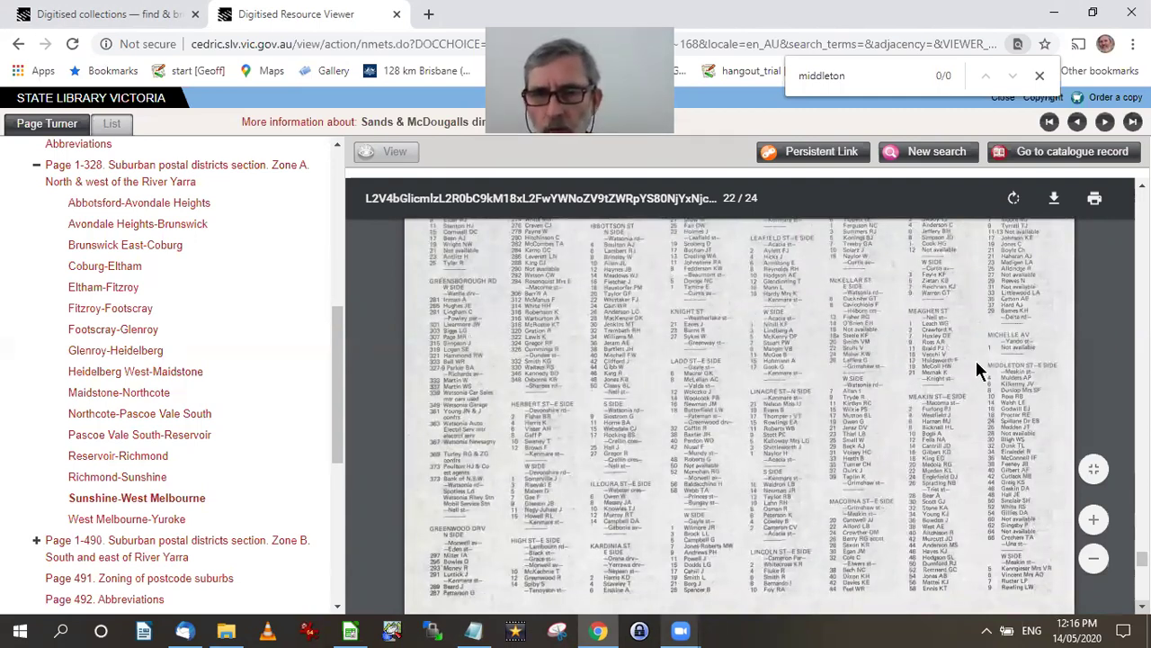
scroll(978, 369, down, 1)
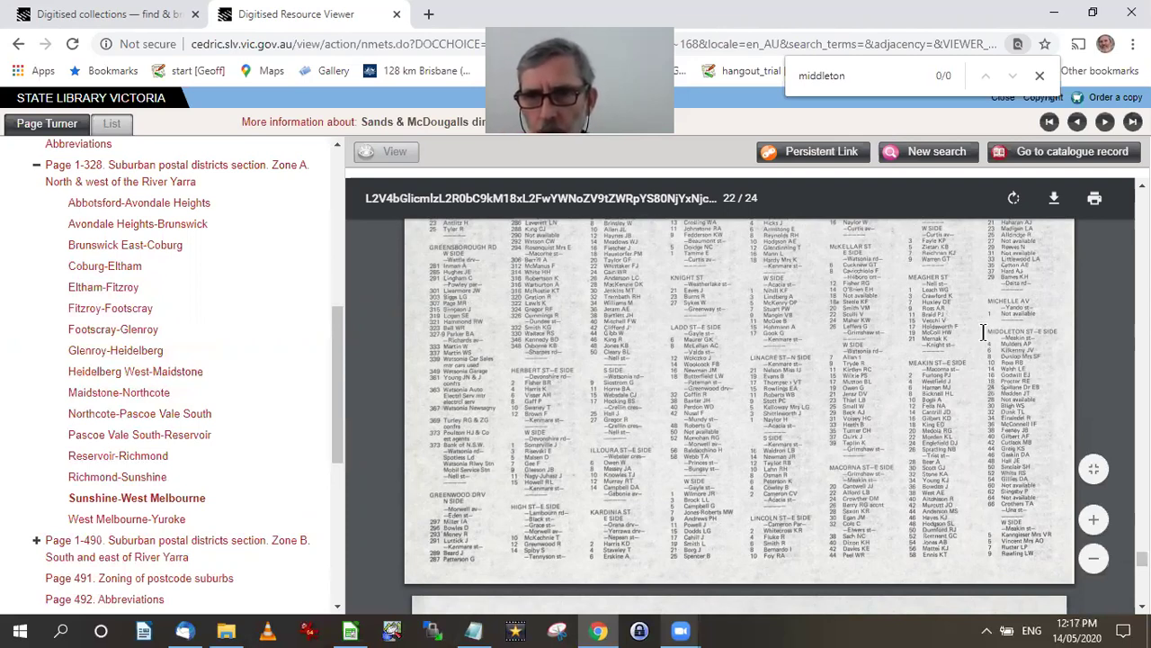
double_click(1011, 331)
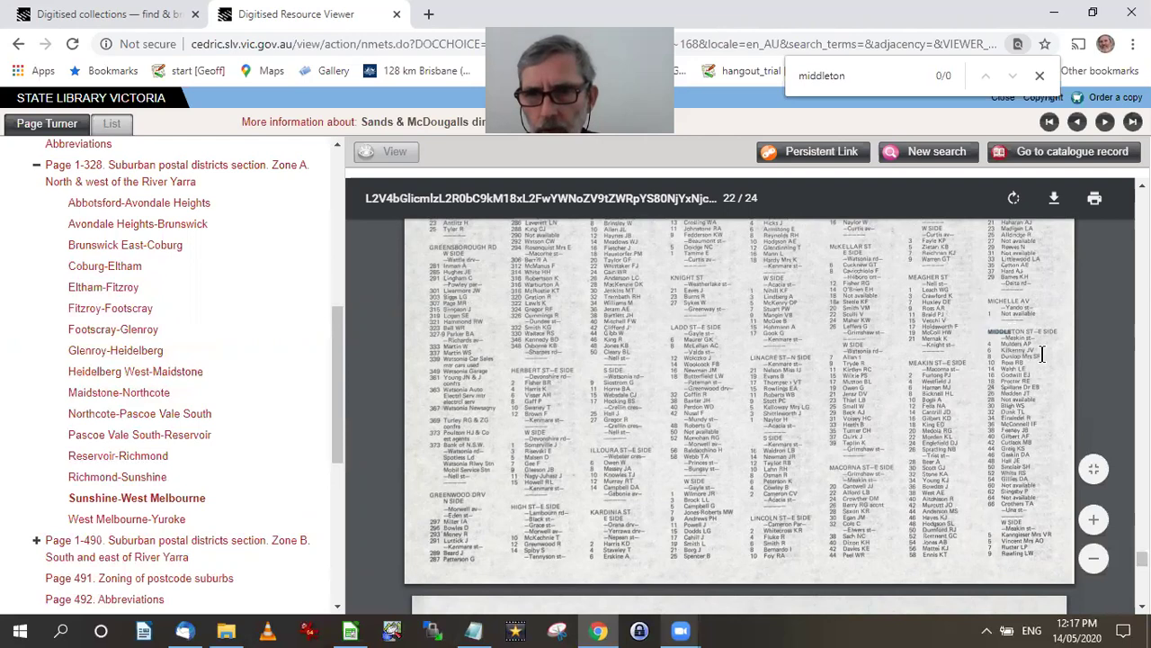
drag(1042, 353, 1051, 411)
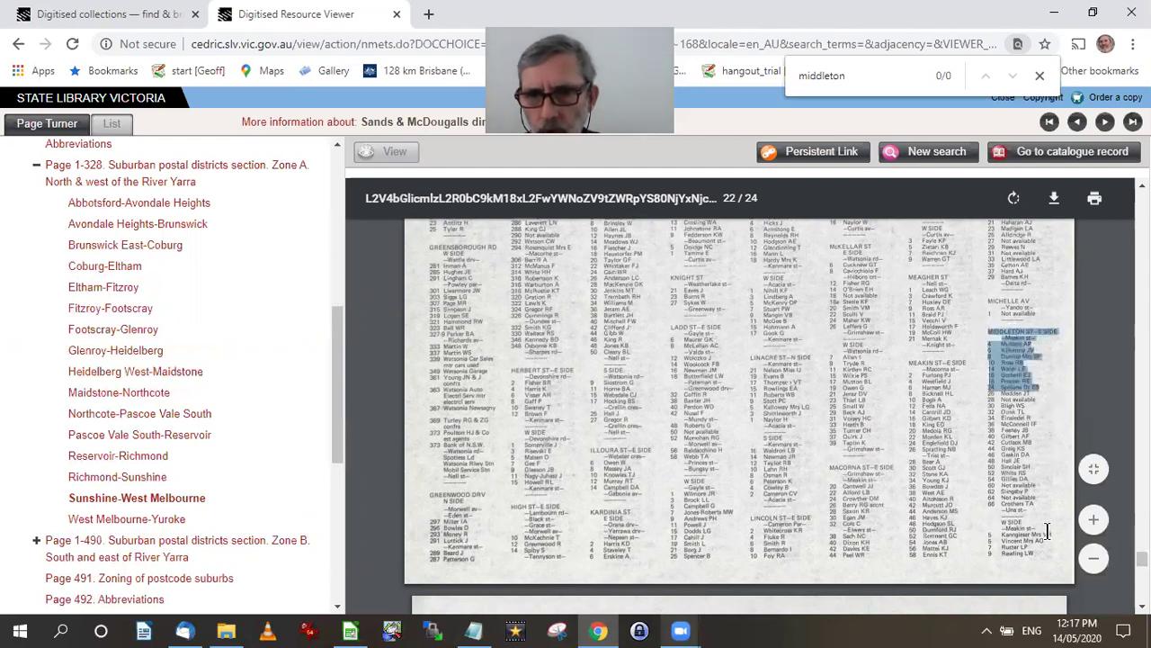
drag(1047, 531, 1017, 494)
right_click(1017, 495)
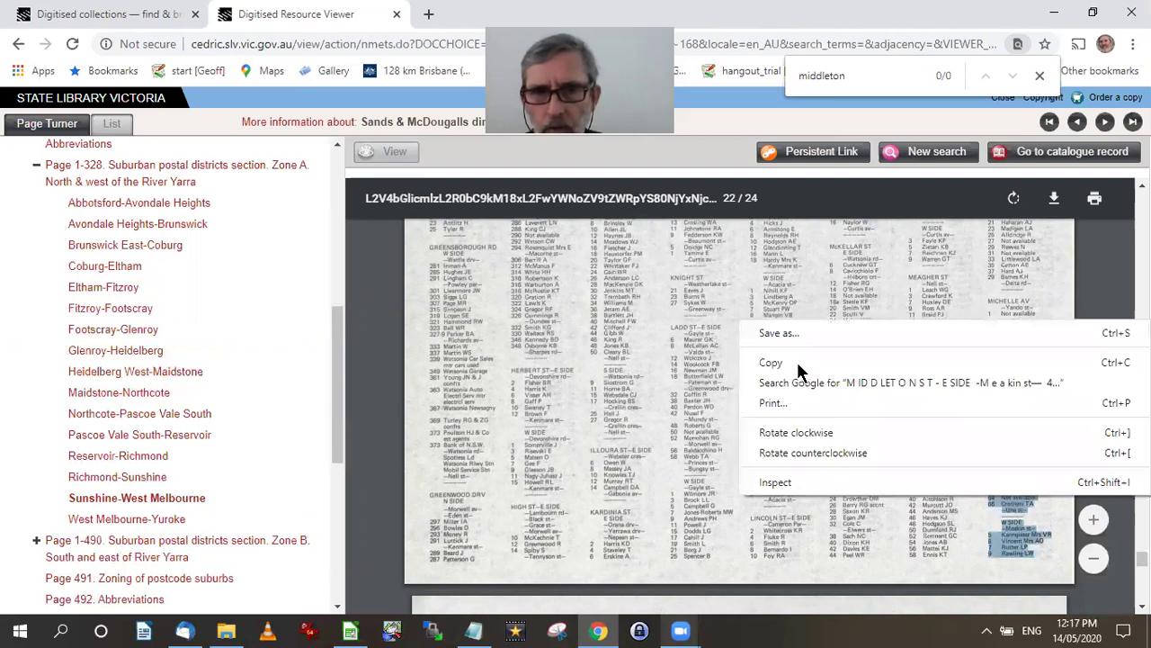
click(89, 586)
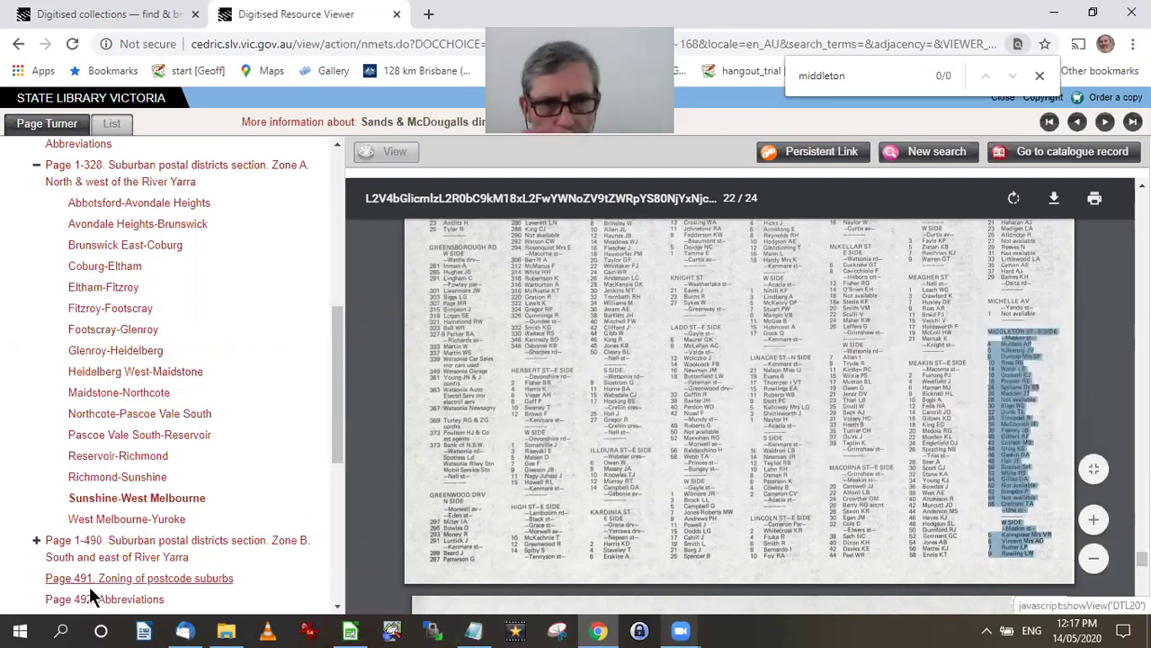
Bring the empty Untitled Notepad window forward instead of the Grandview notes.
click(476, 632)
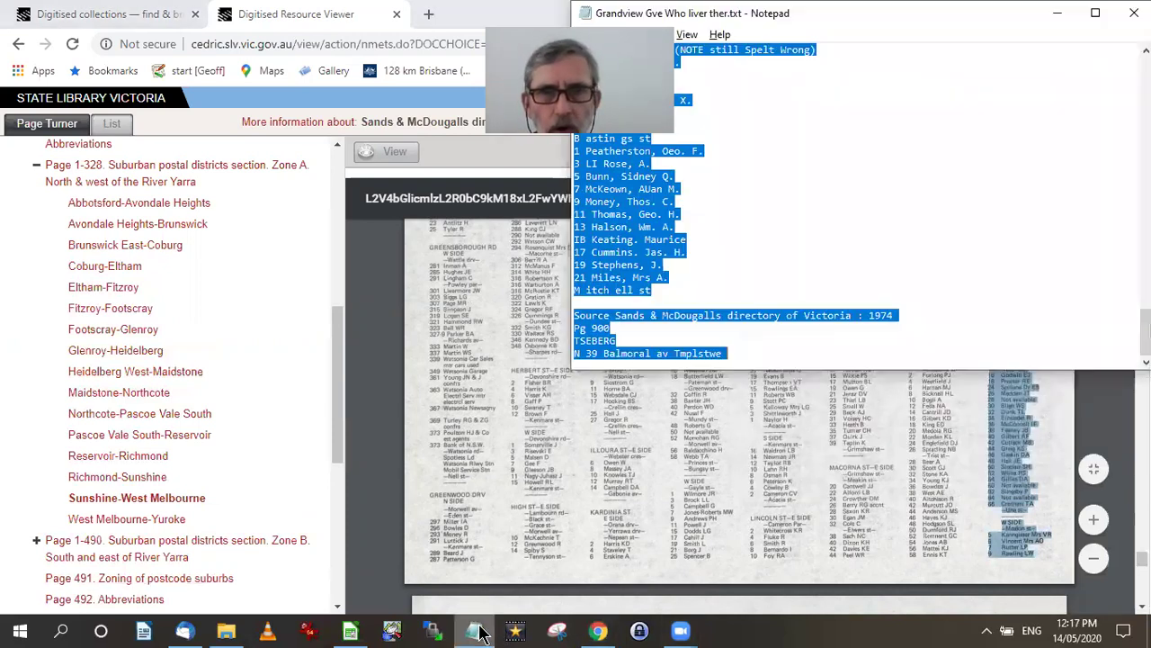
click(1000, 121)
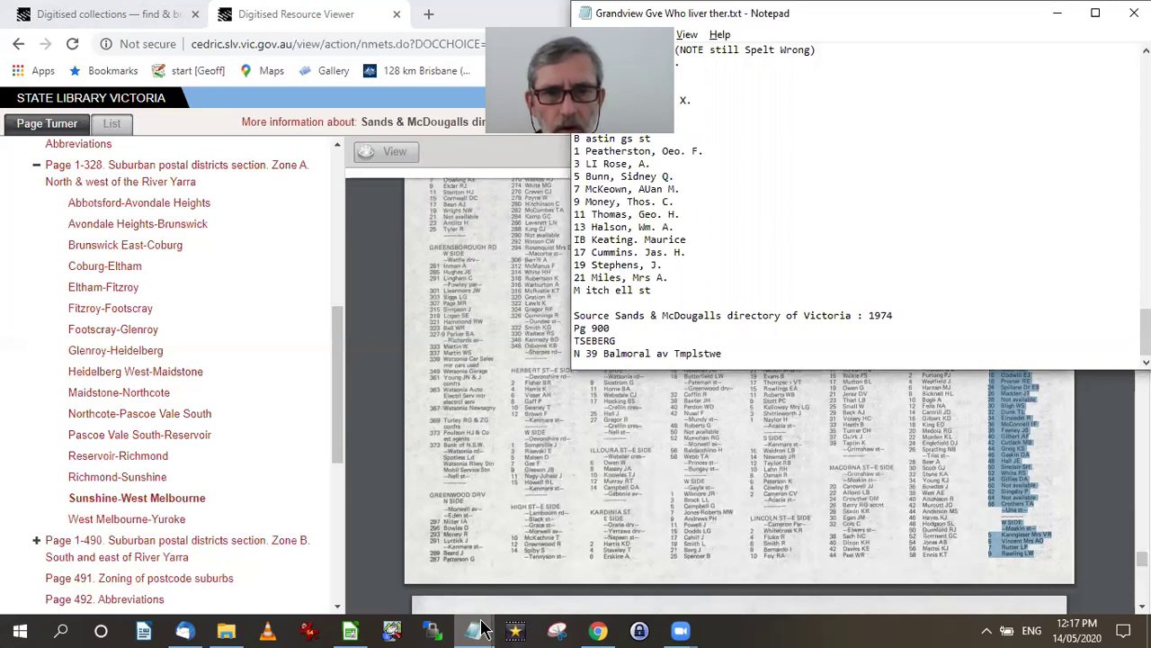
click(482, 627)
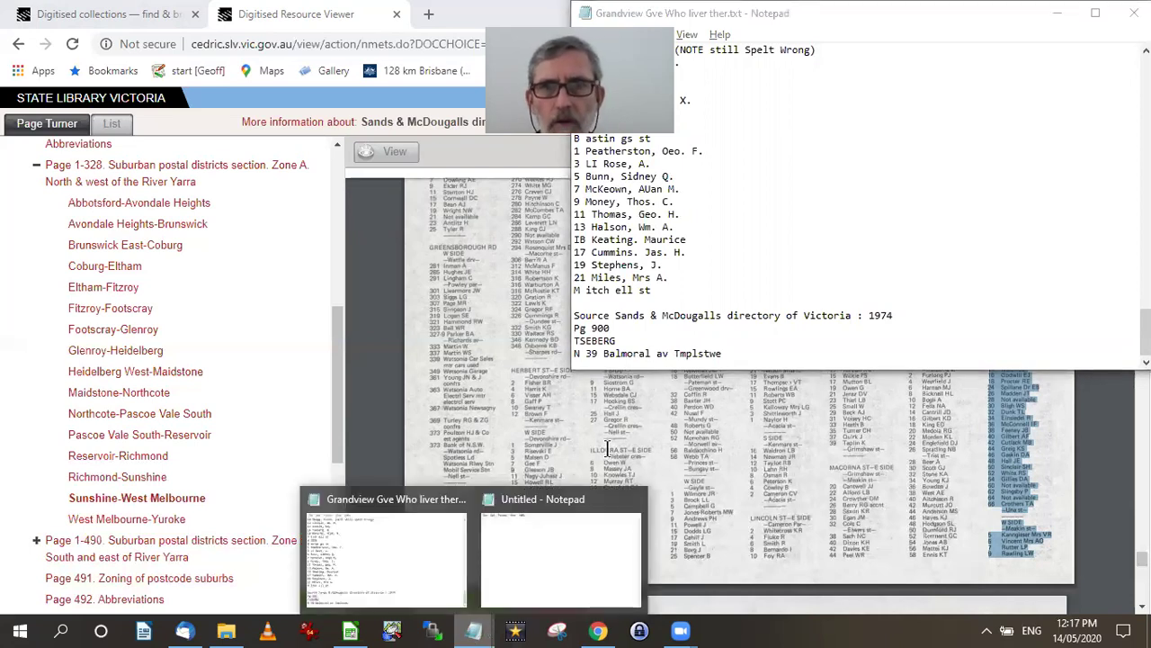
click(560, 549)
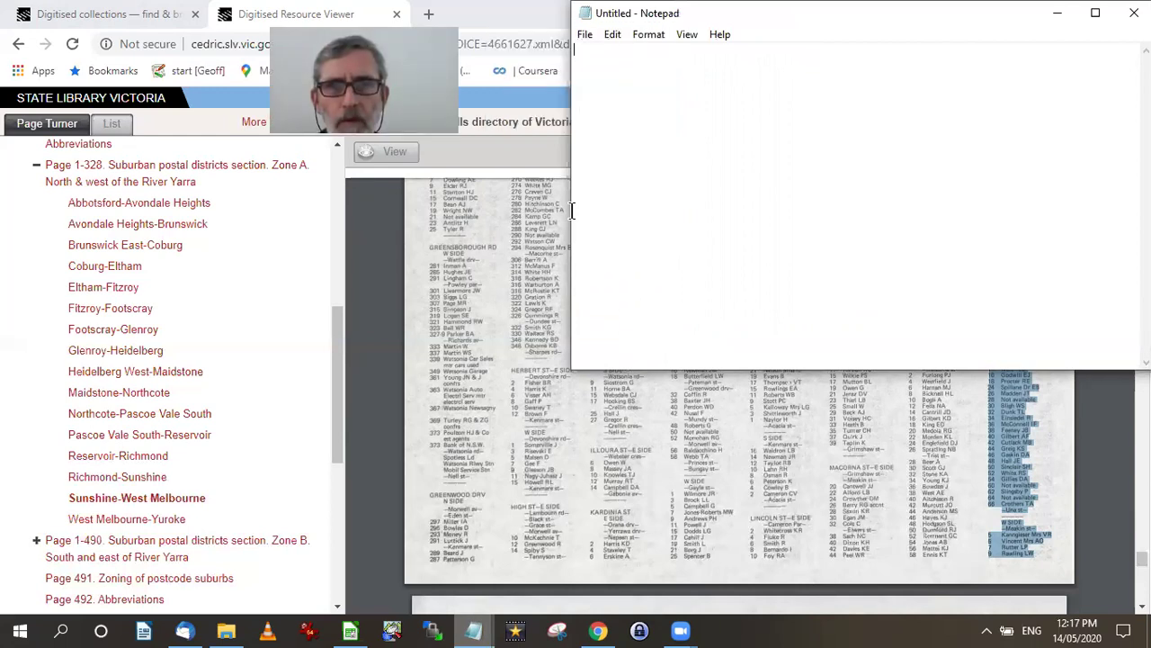
Paste the copied Middleton St listing into the empty Notepad and review the Meakin st lines.
right_click(591, 52)
click(634, 127)
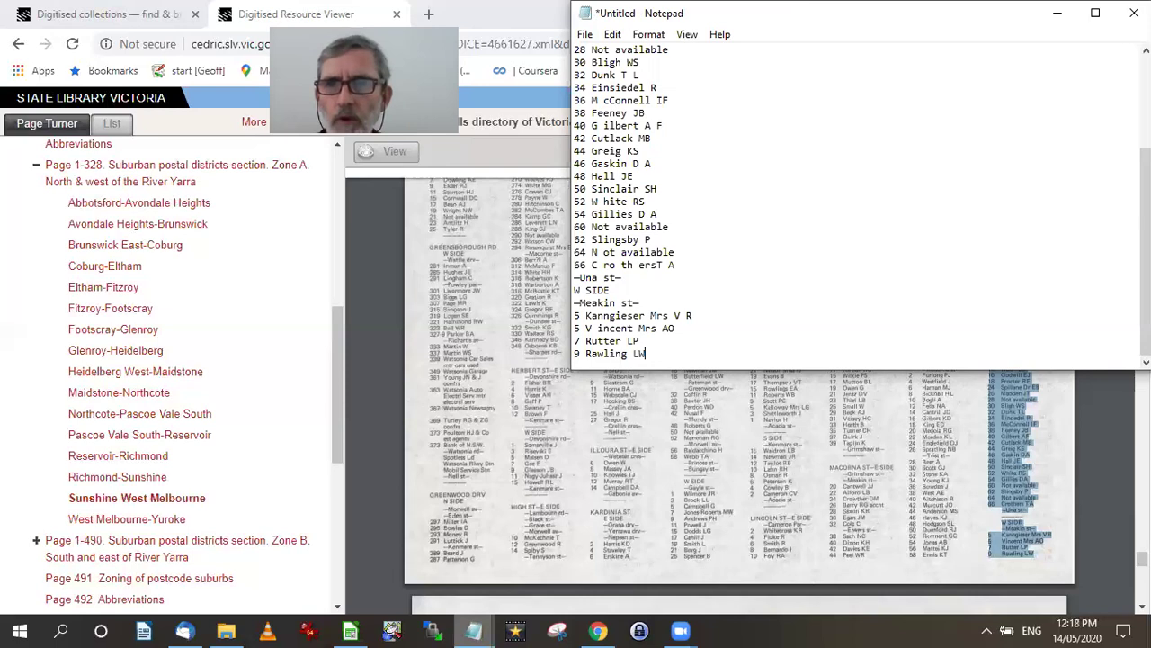
drag(1145, 251, 1145, 159)
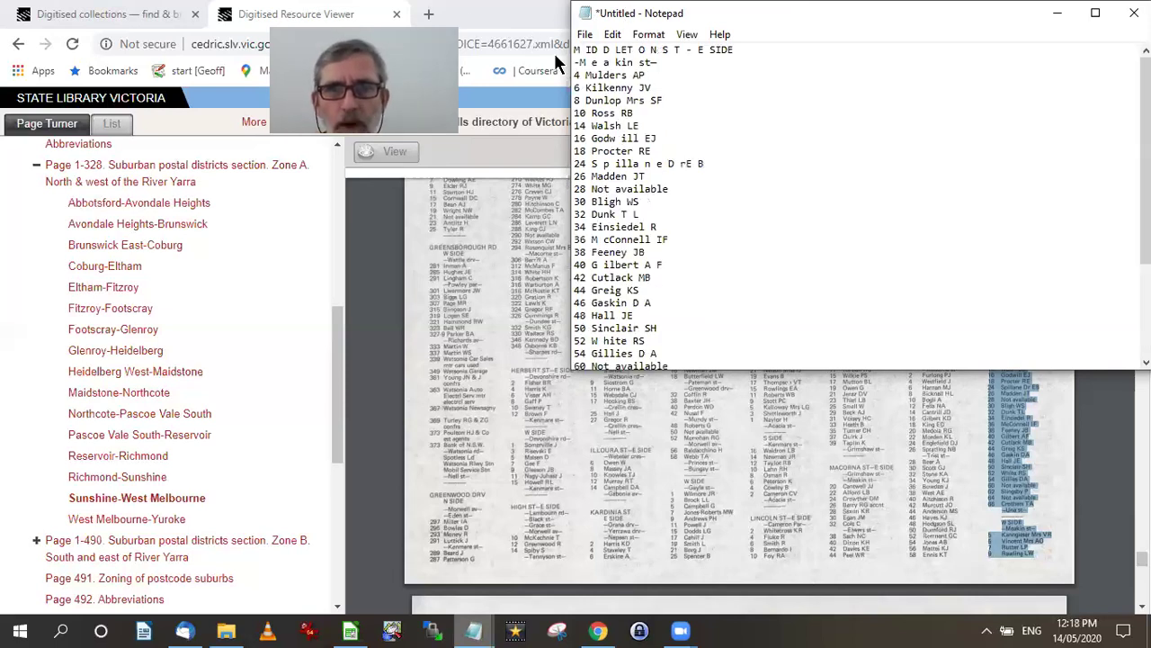
drag(580, 62, 646, 63)
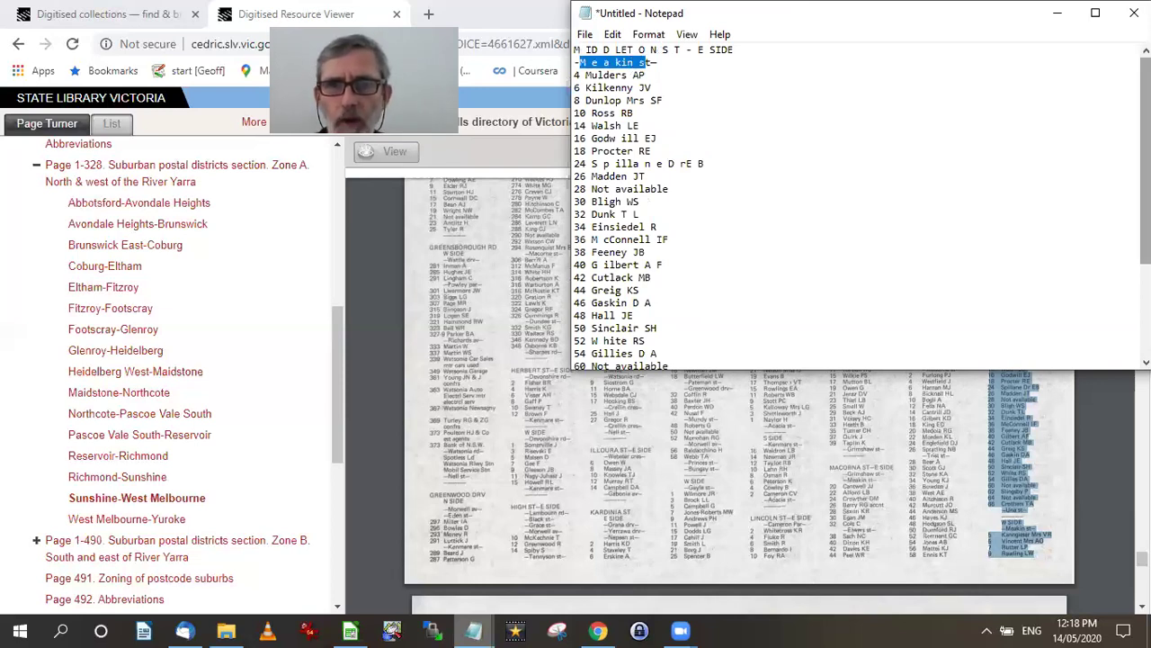
scroll(635, 356, down, 1)
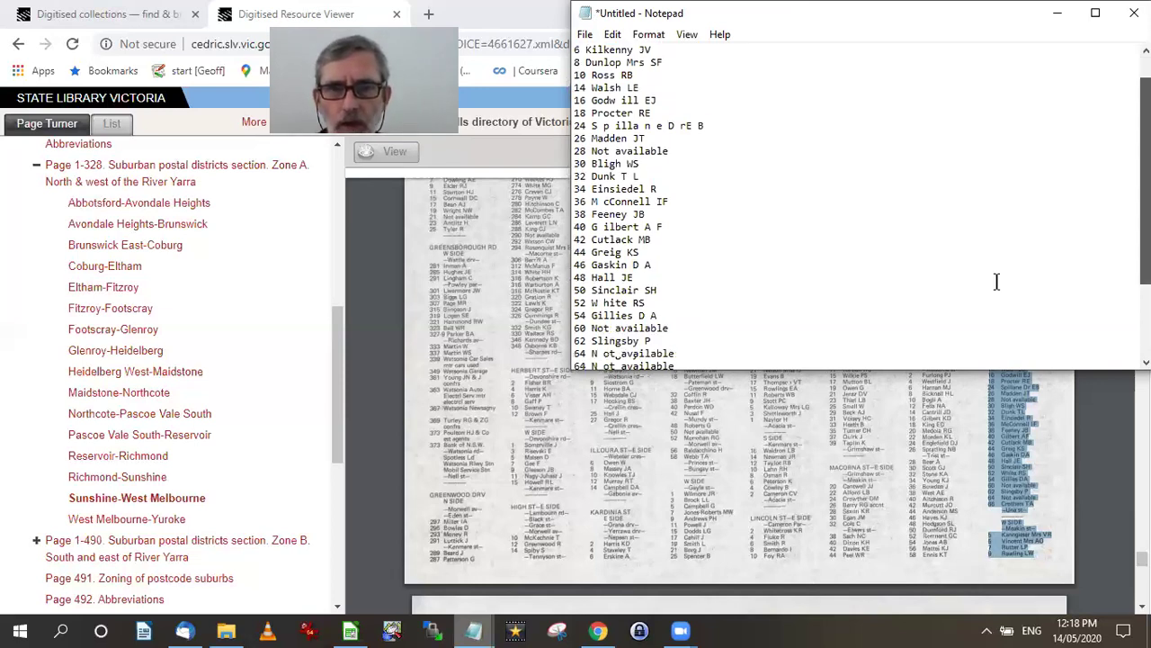
scroll(608, 291, down, 3)
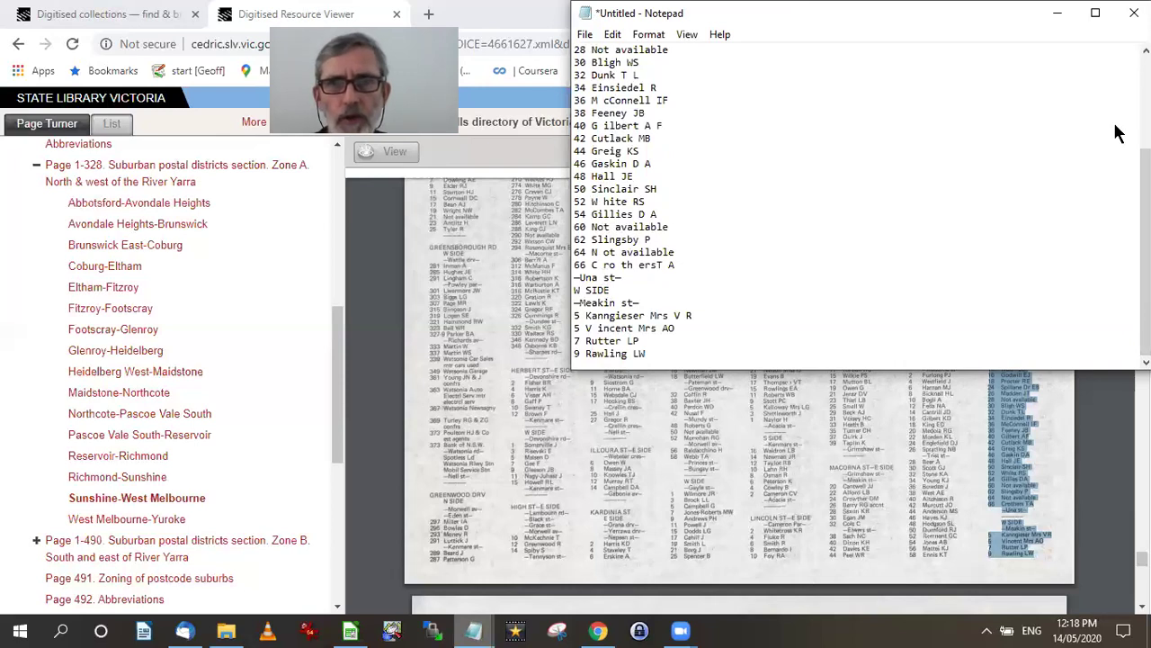
scroll(1115, 134, up, 6)
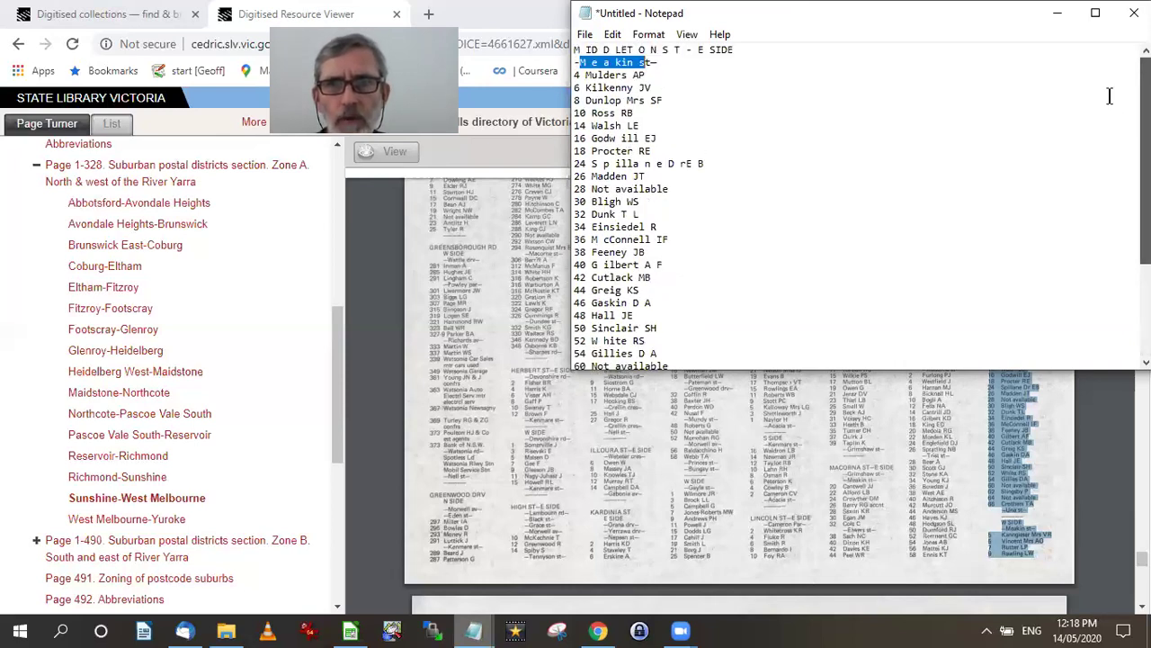
Check the E SIDE text on line one, then bring the directory scan back.
click(736, 49)
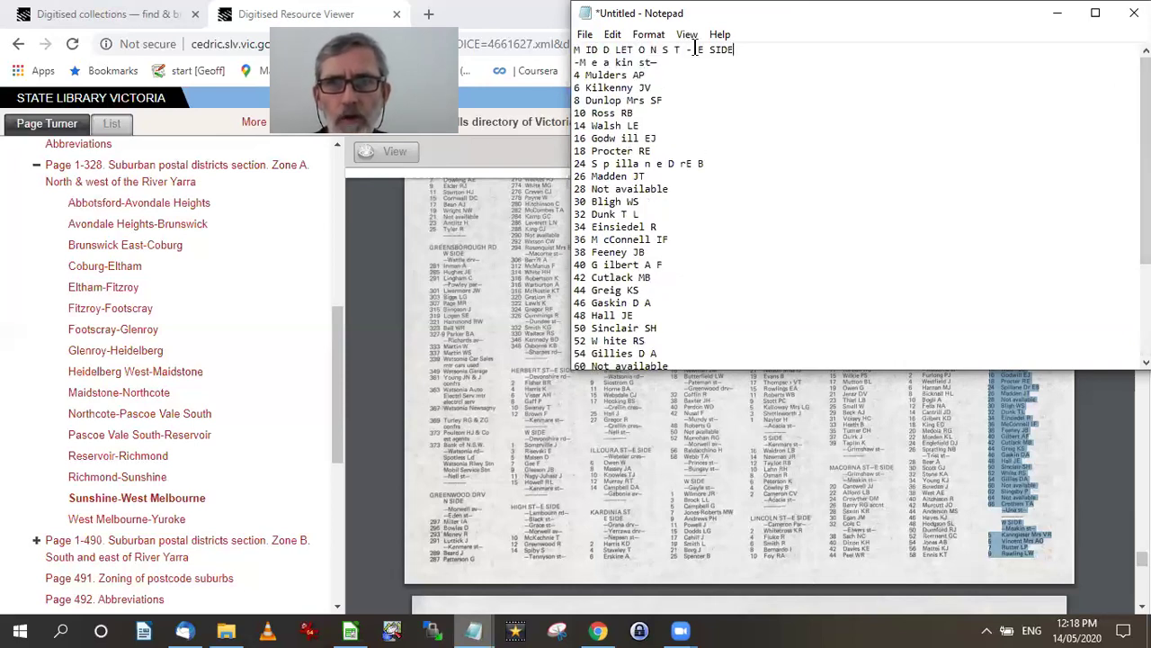
shift+click(694, 49)
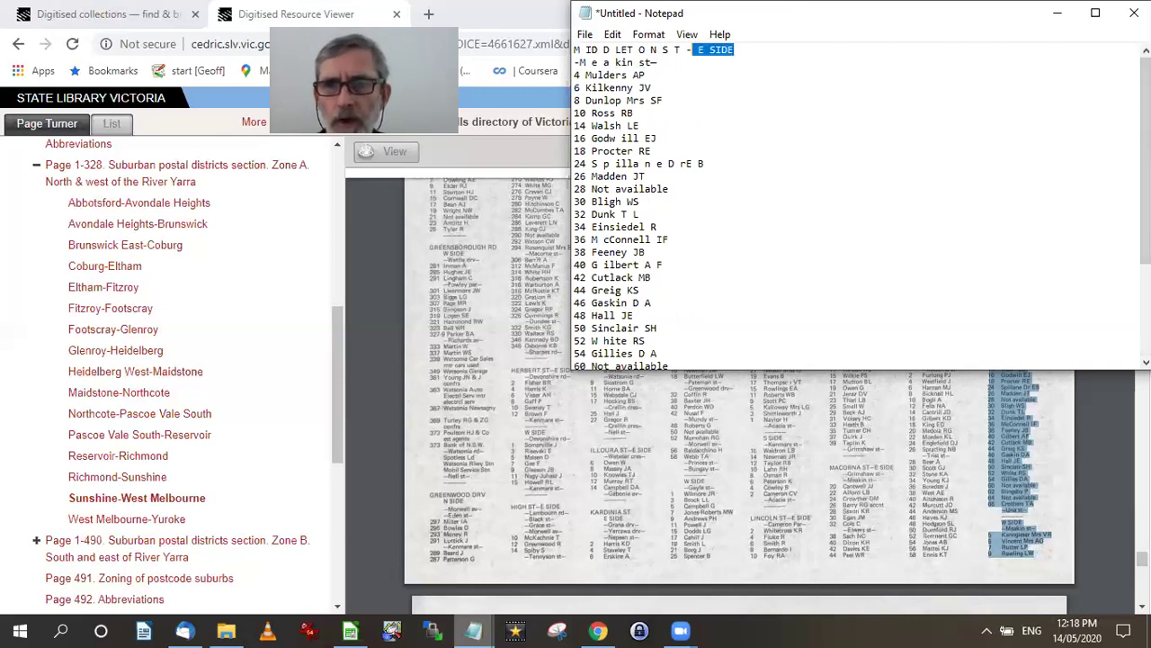
drag(1146, 162, 903, 321)
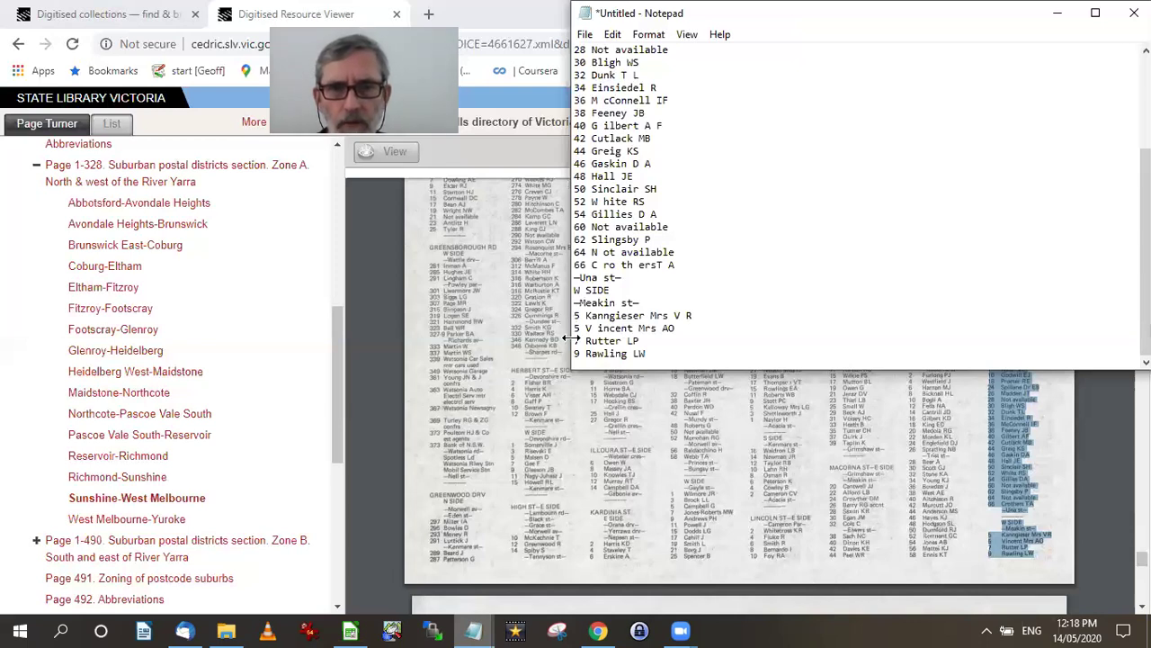
click(1057, 441)
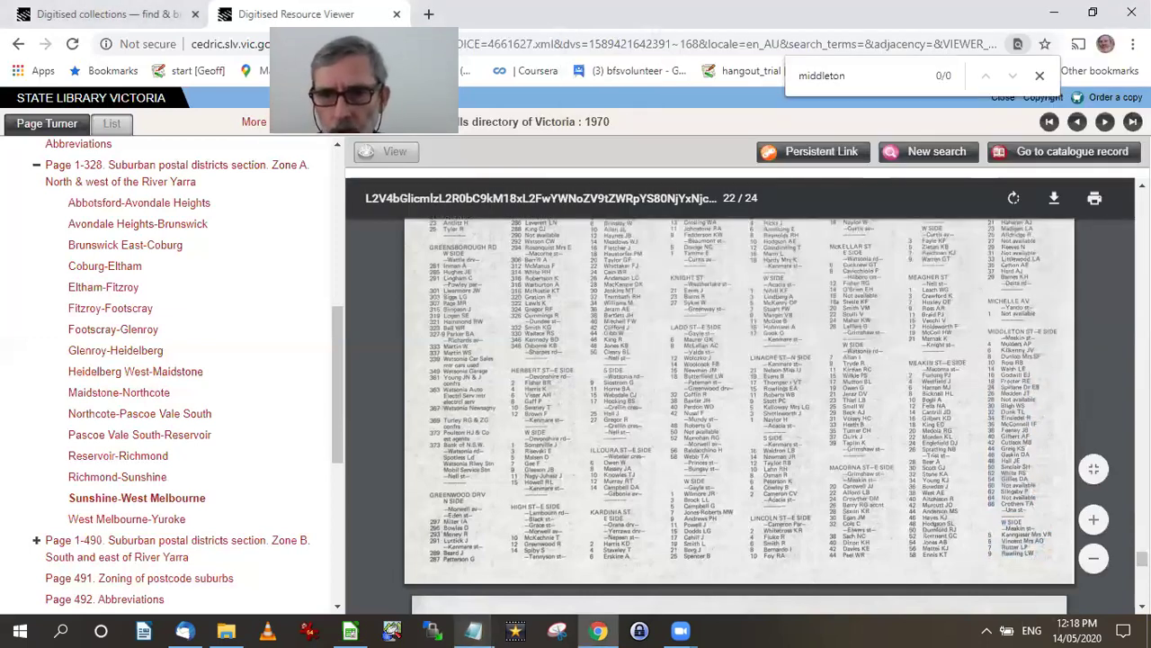
scroll(740, 414, down, 1)
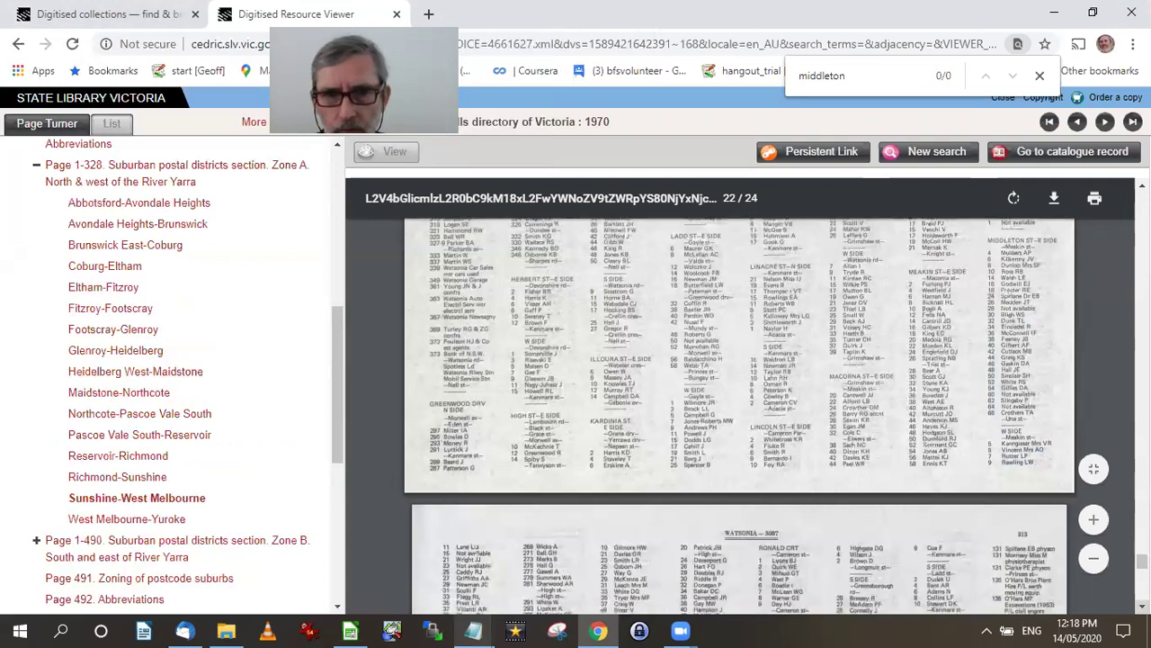
scroll(422, 414, down, 2)
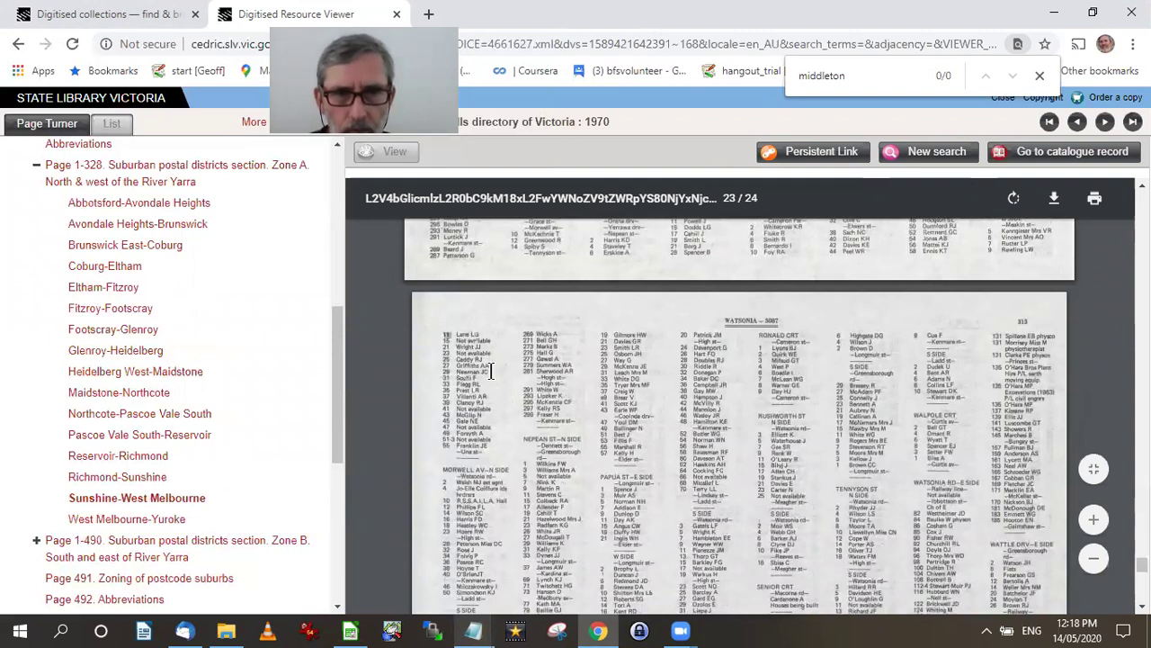
drag(459, 341, 481, 455)
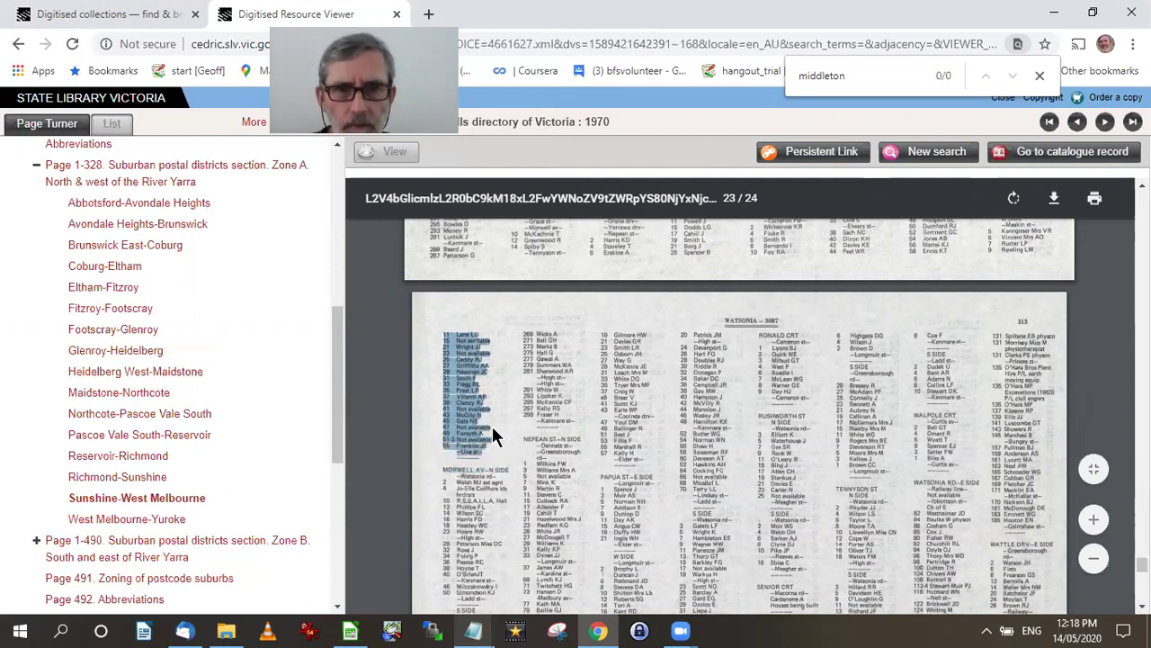
right_click(488, 418)
click(536, 458)
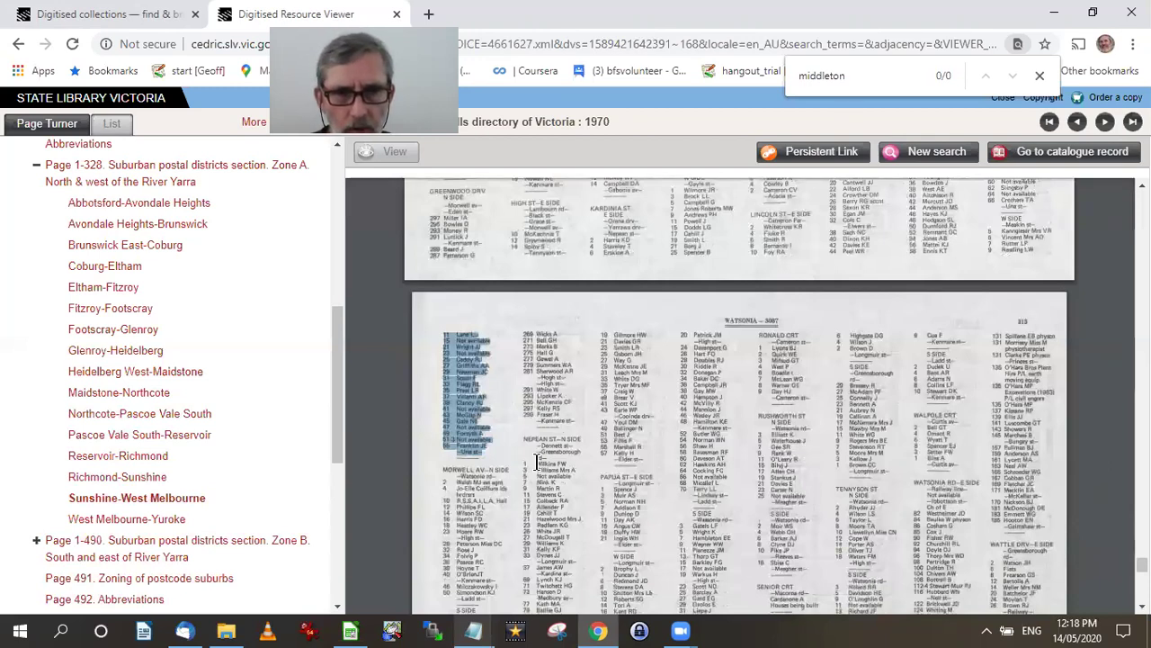
mouse_move(473, 630)
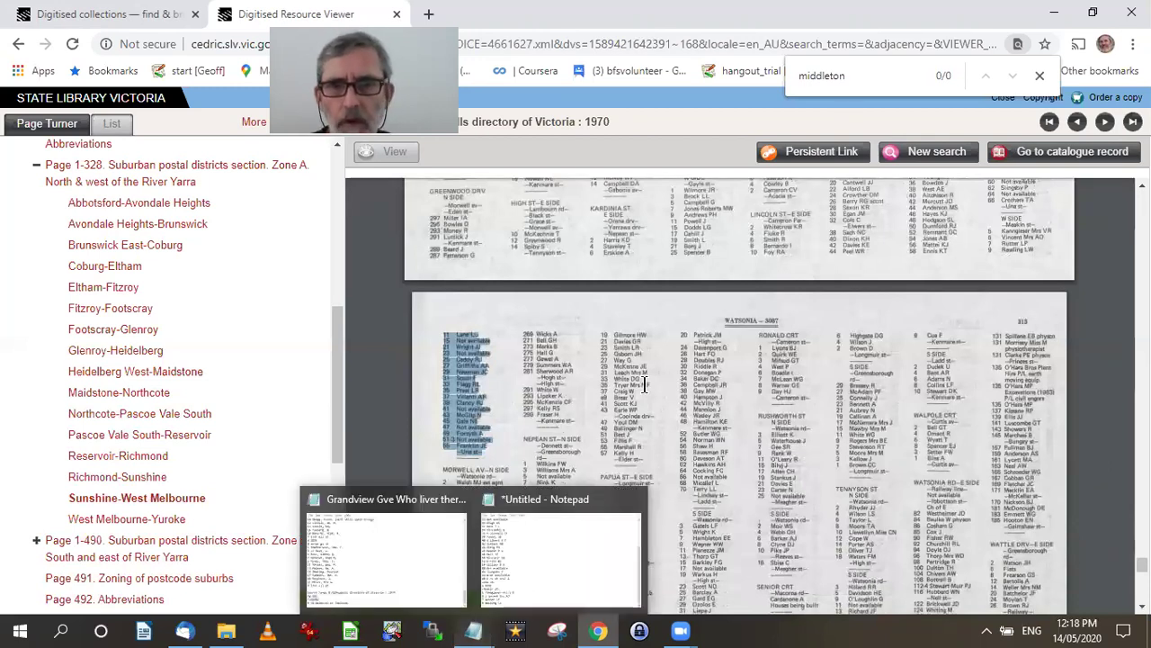
key(alt+Tab)
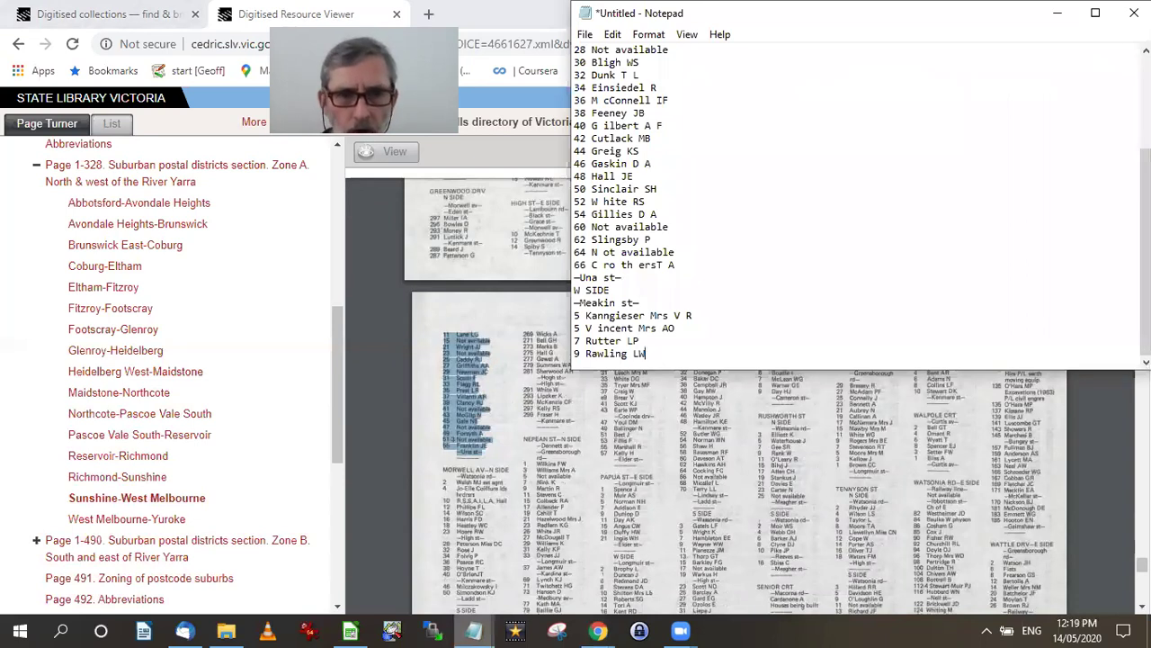
key(Return)
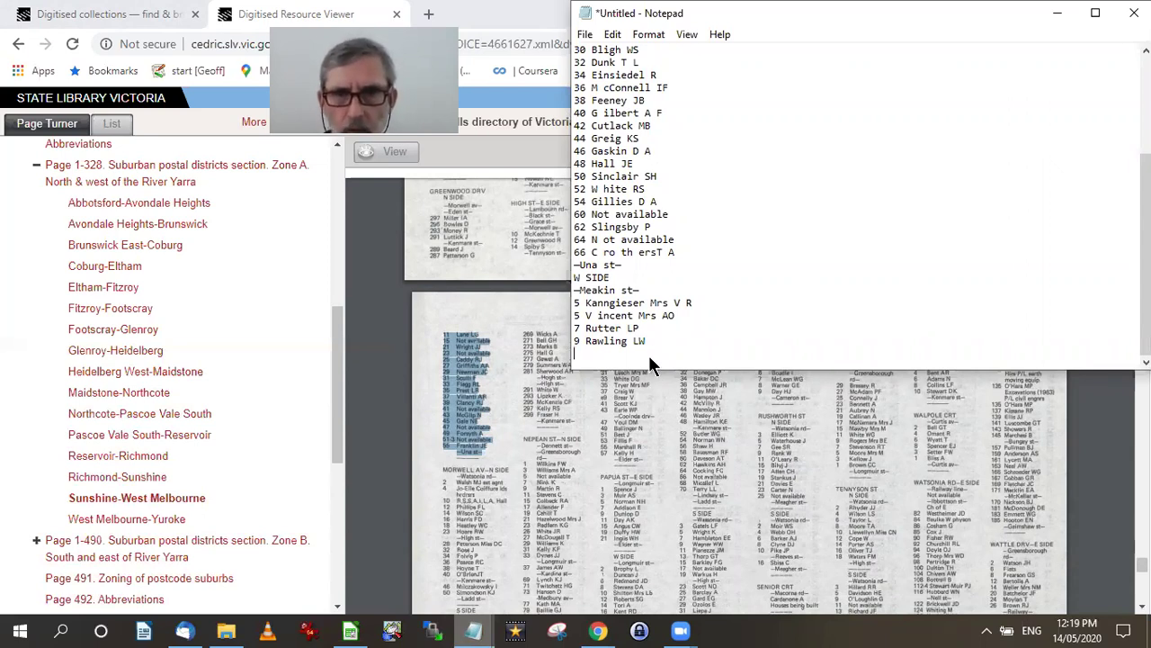
right_click(700, 447)
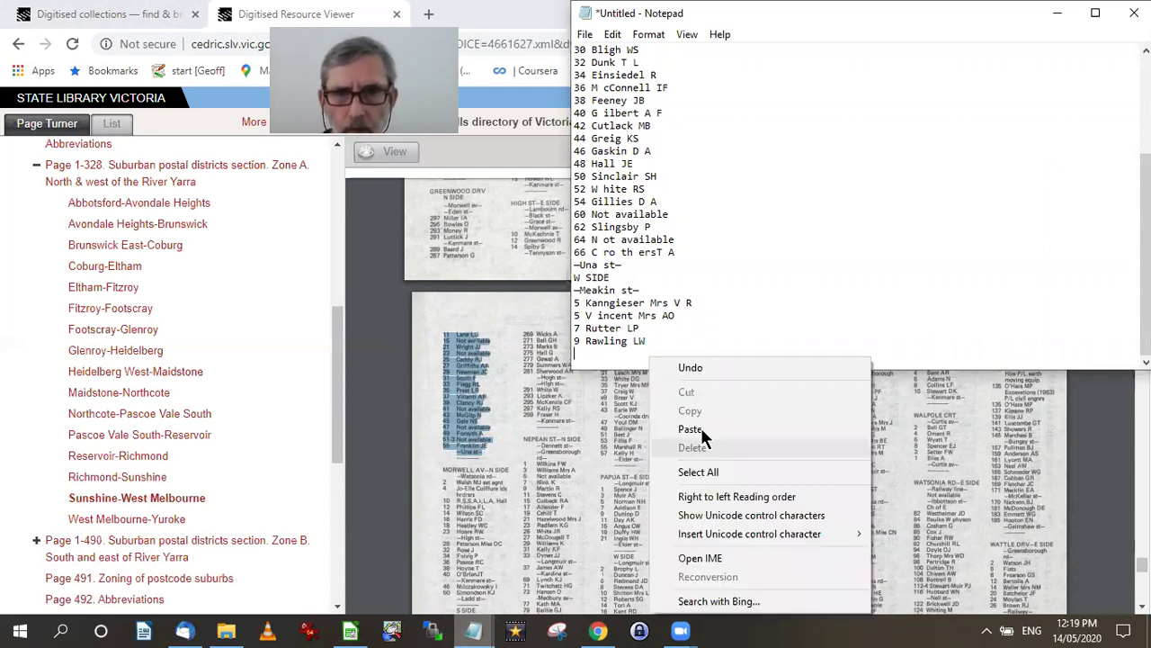
click(701, 427)
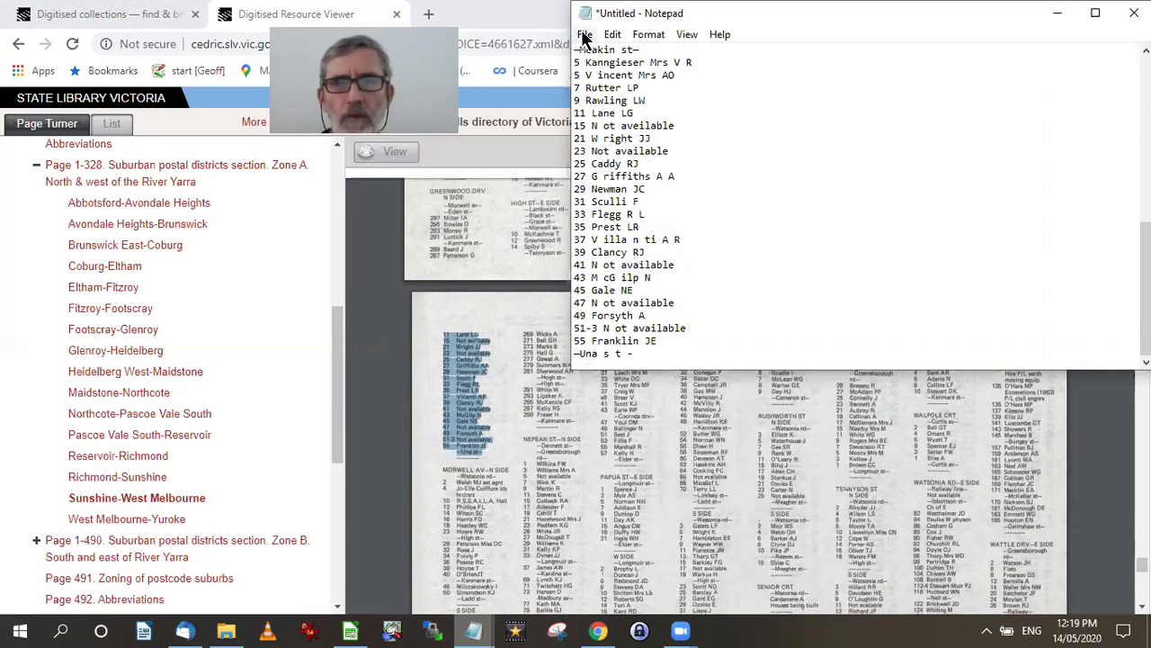
key(alt+f)
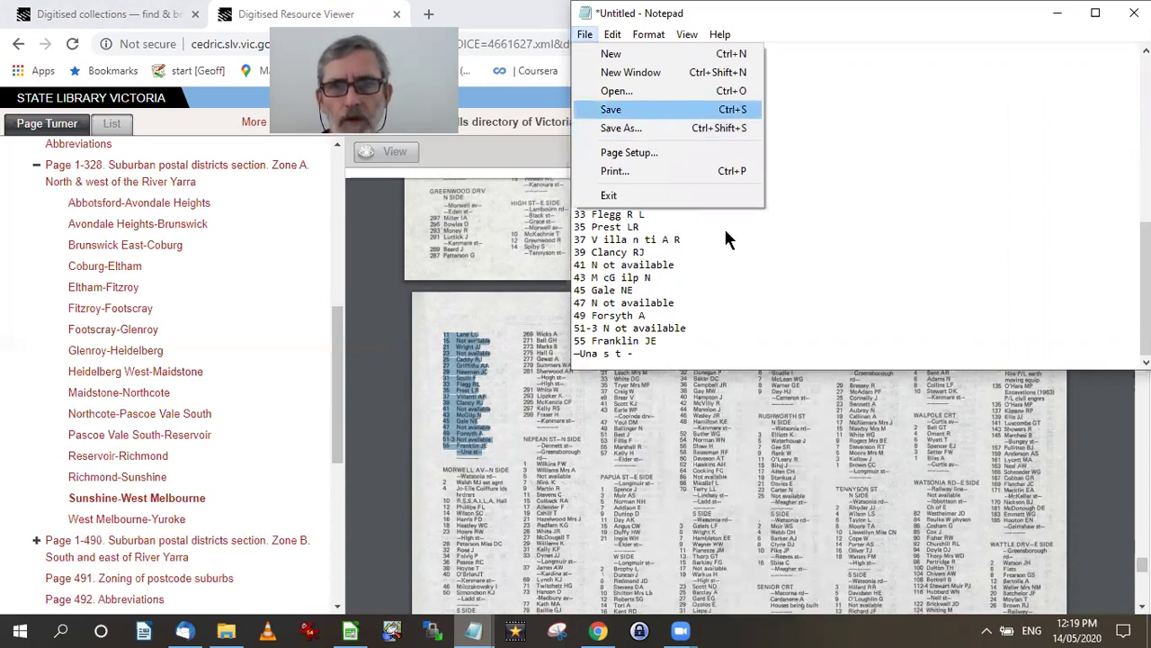
Return to the Watsonia 3087 directory page in the browser viewer.
click(366, 322)
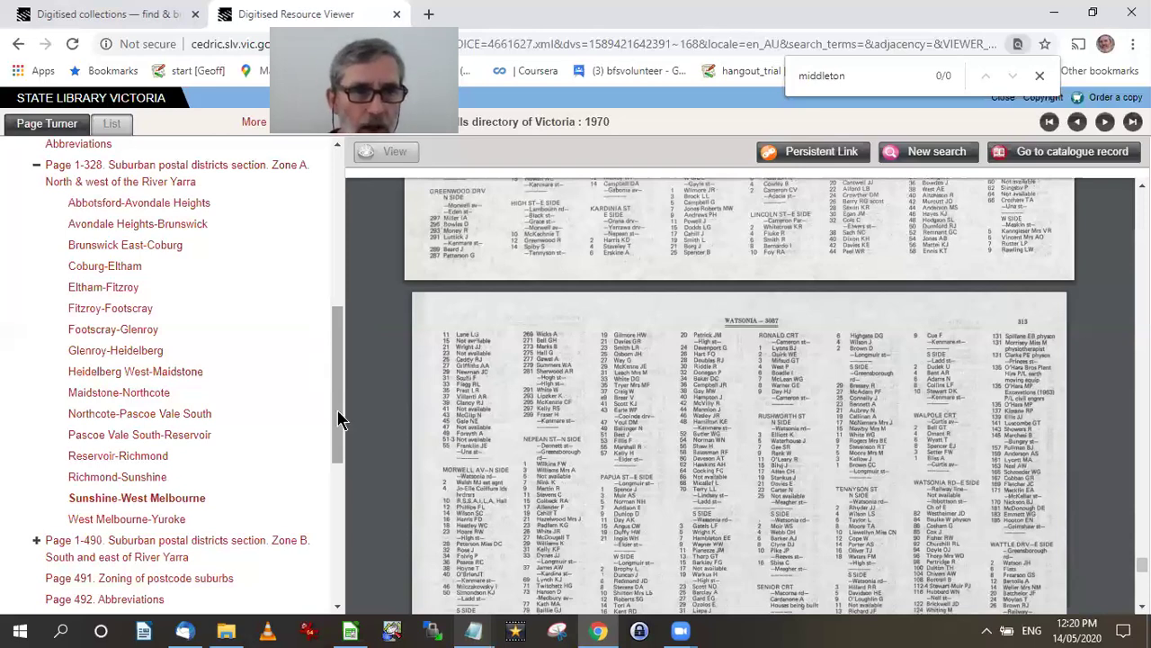
Collapse Zone A and expand the Alphabetical section to show ranges A&A-All through Osb-Per.
scroll(340, 422, down, 3)
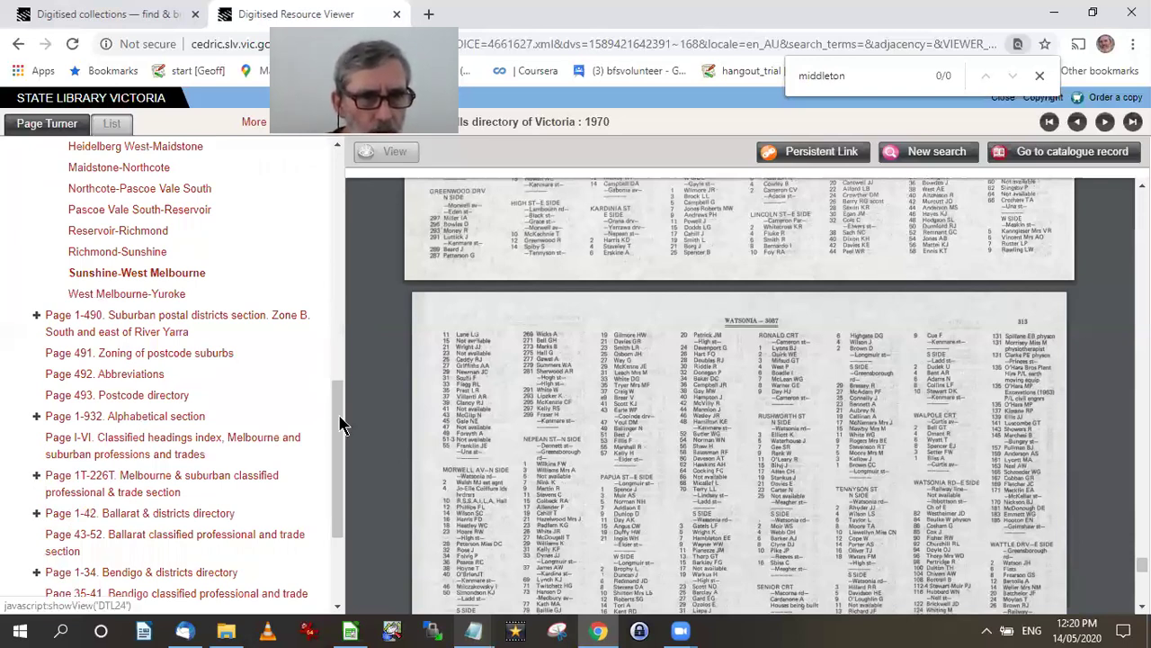
drag(336, 475, 335, 482)
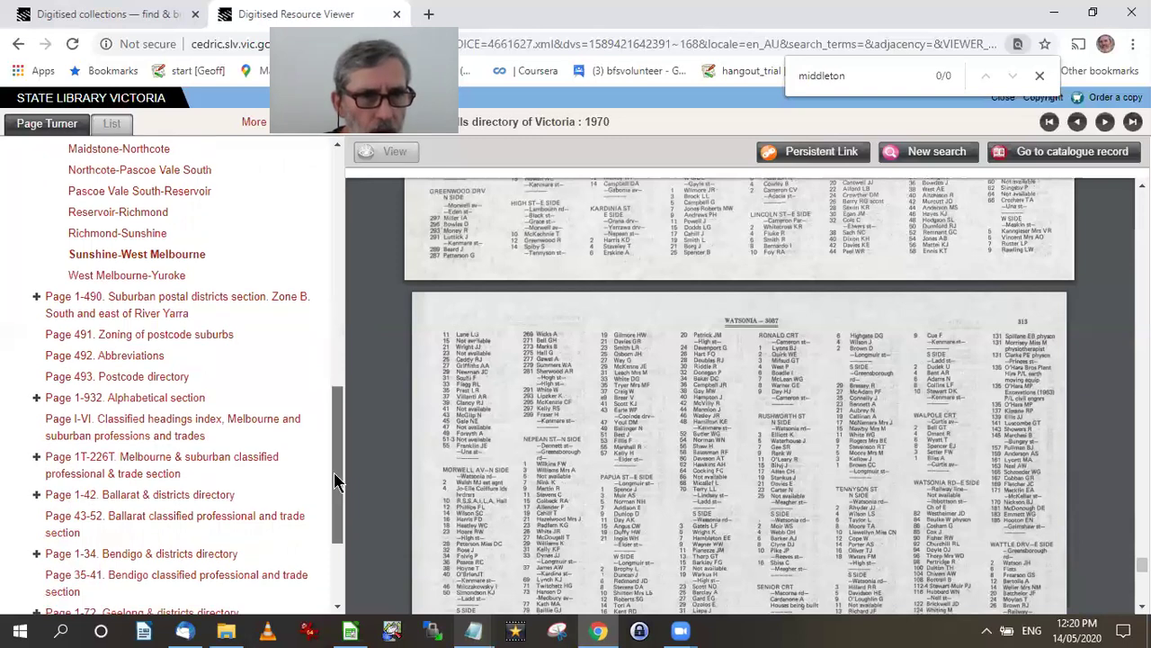
scroll(329, 452, down, 2)
scroll(317, 501, down, 1)
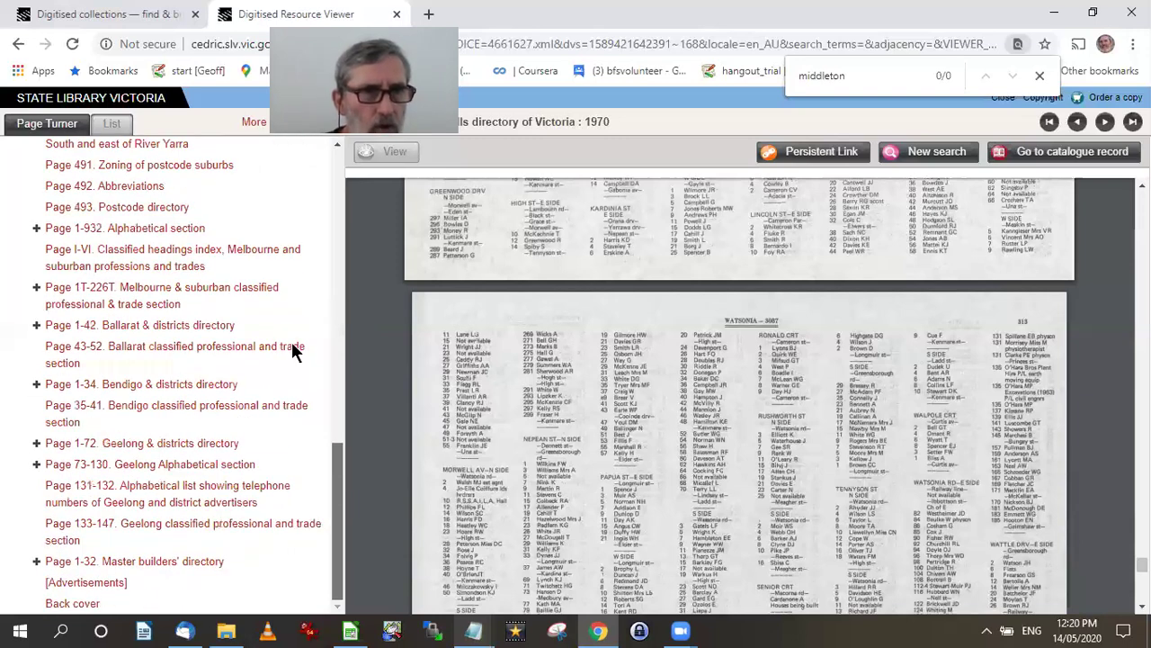
scroll(288, 328, up, 5)
scroll(285, 317, up, 1)
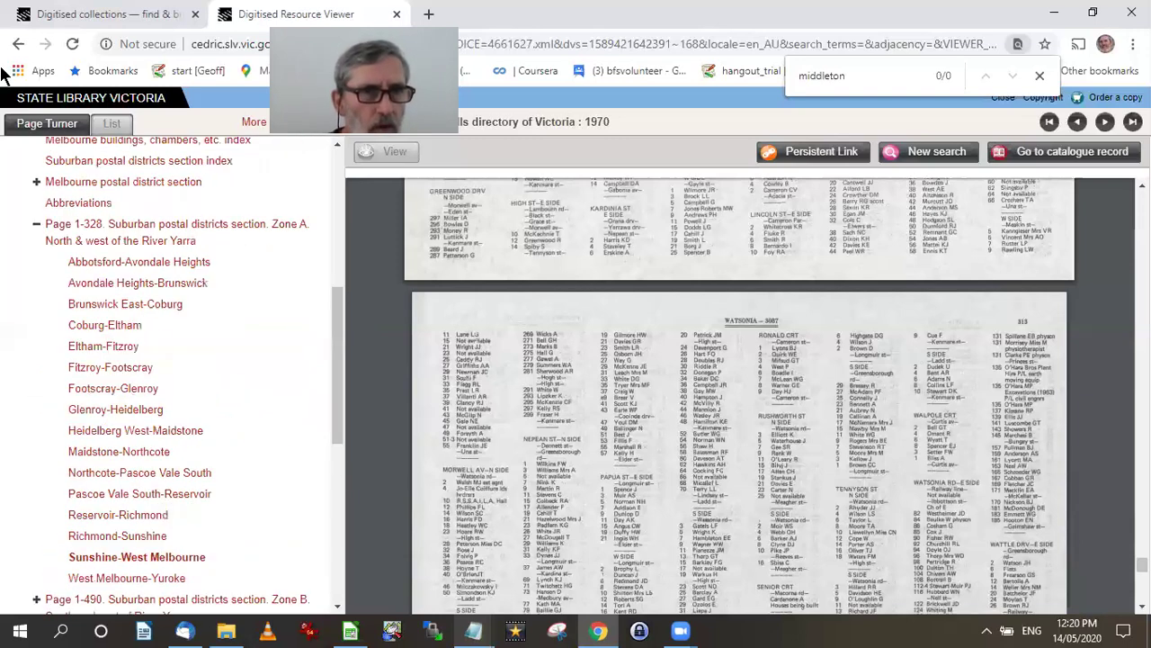
click(36, 182)
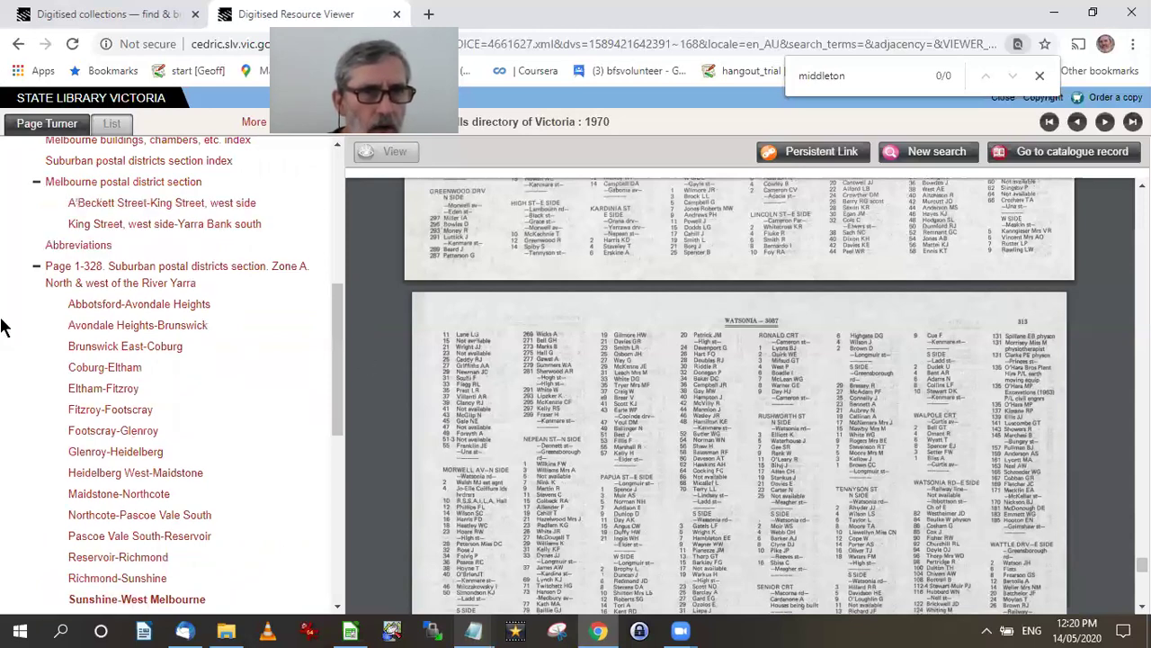
click(36, 270)
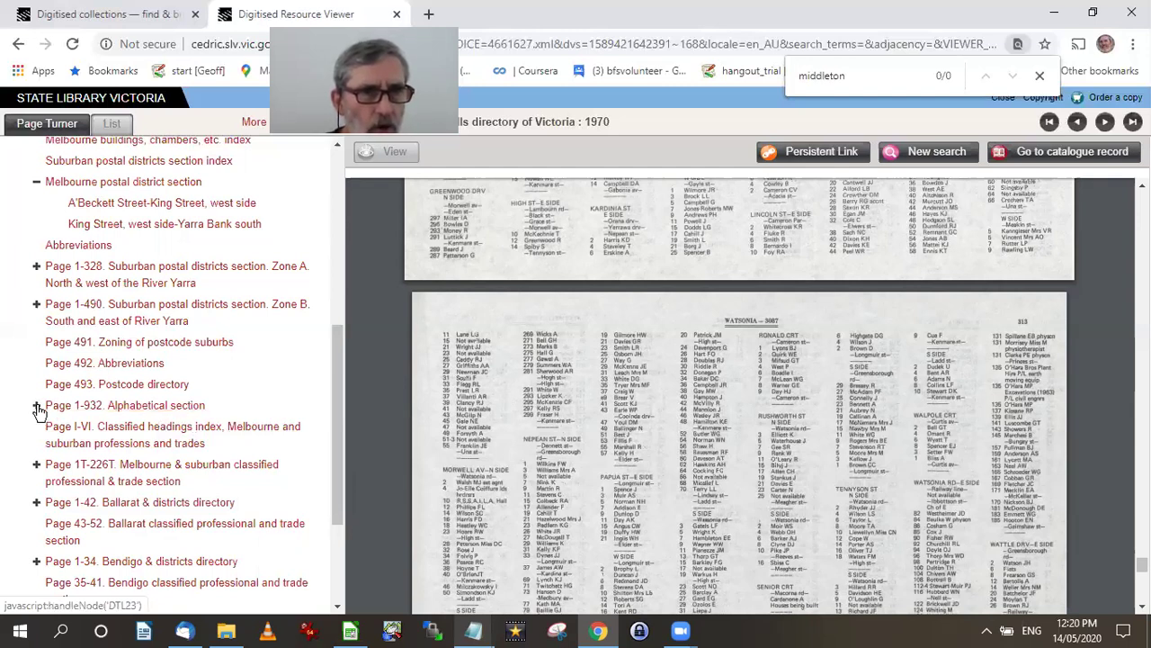
click(36, 406)
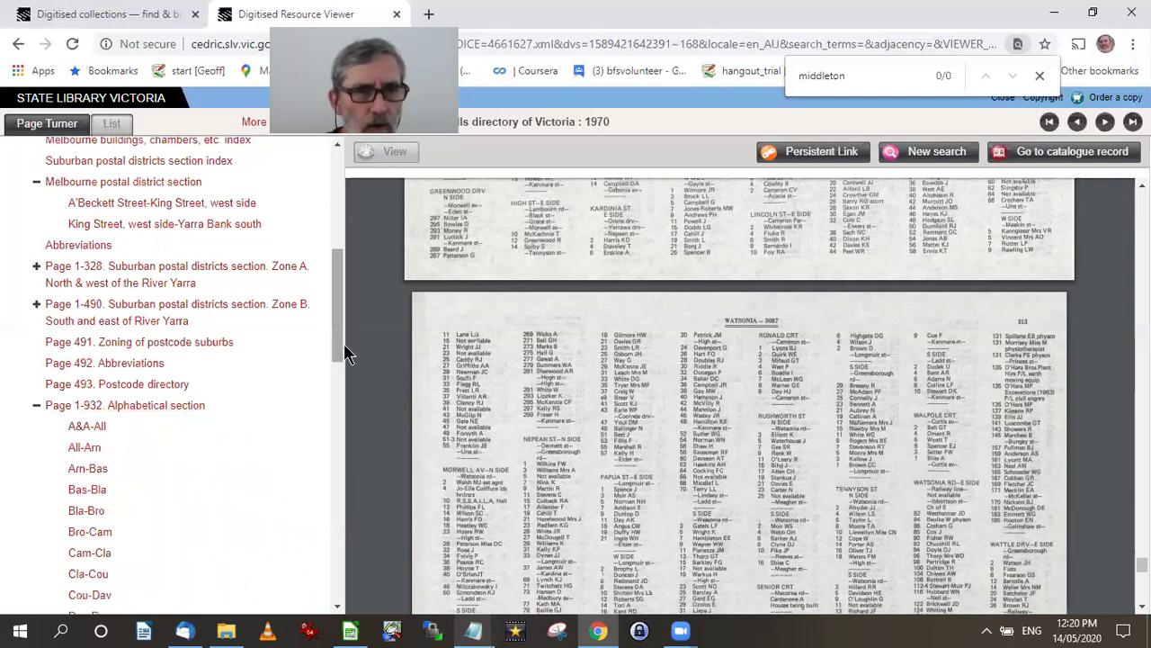
scroll(348, 369, down, 2)
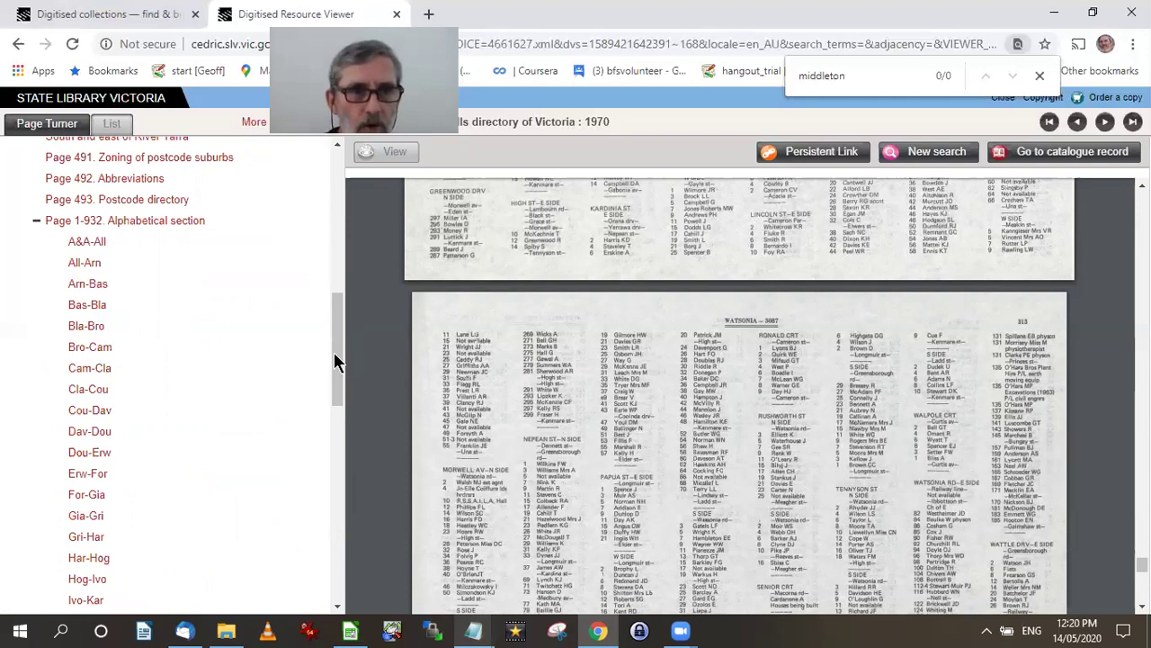
scroll(332, 394, down, 2)
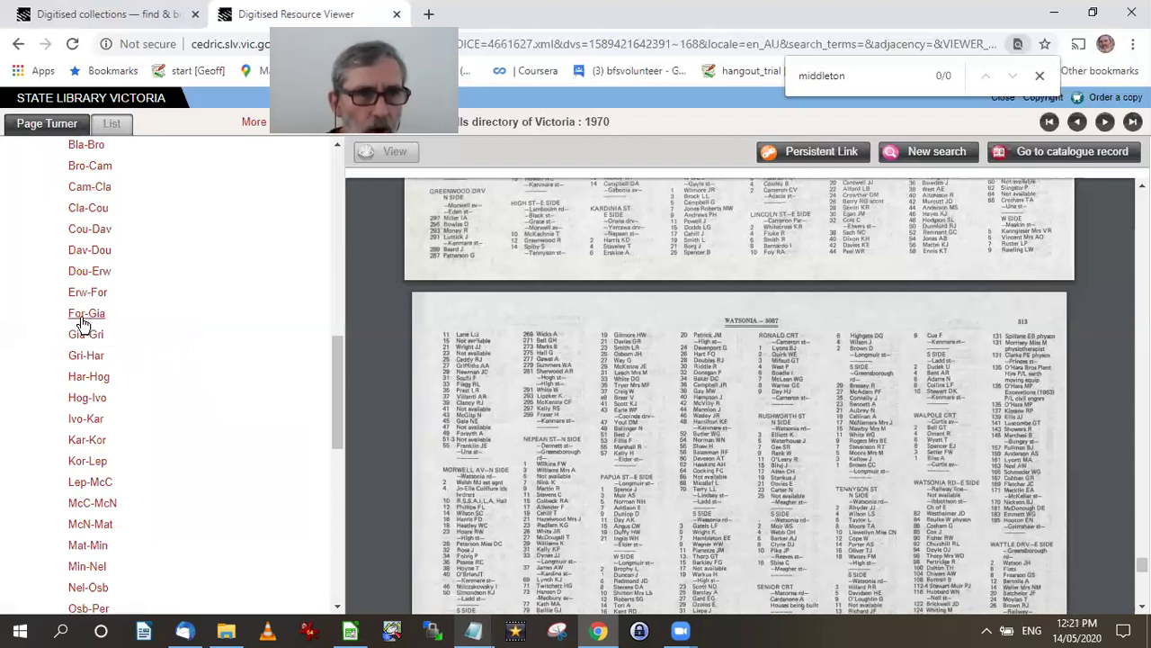
Load the Gia-Gri alphabetical range, opening at directory page 301.
click(82, 319)
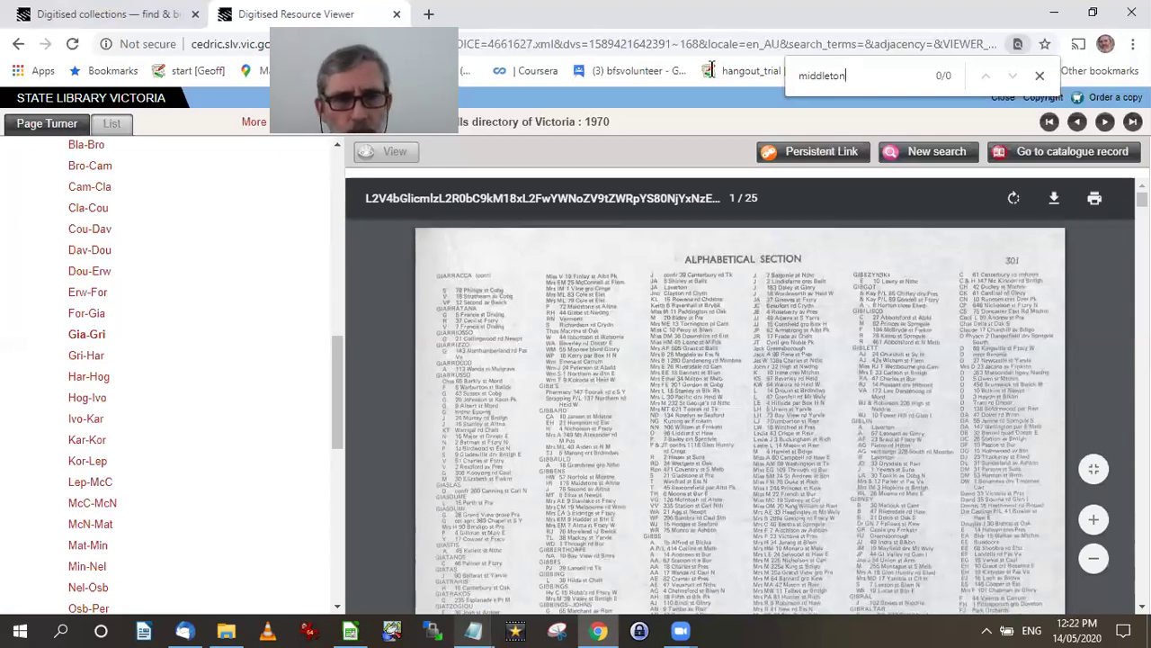
Search the Gia-Gri pages for 'greig' and jump to the first of 8 matches.
key(ctrl+f)
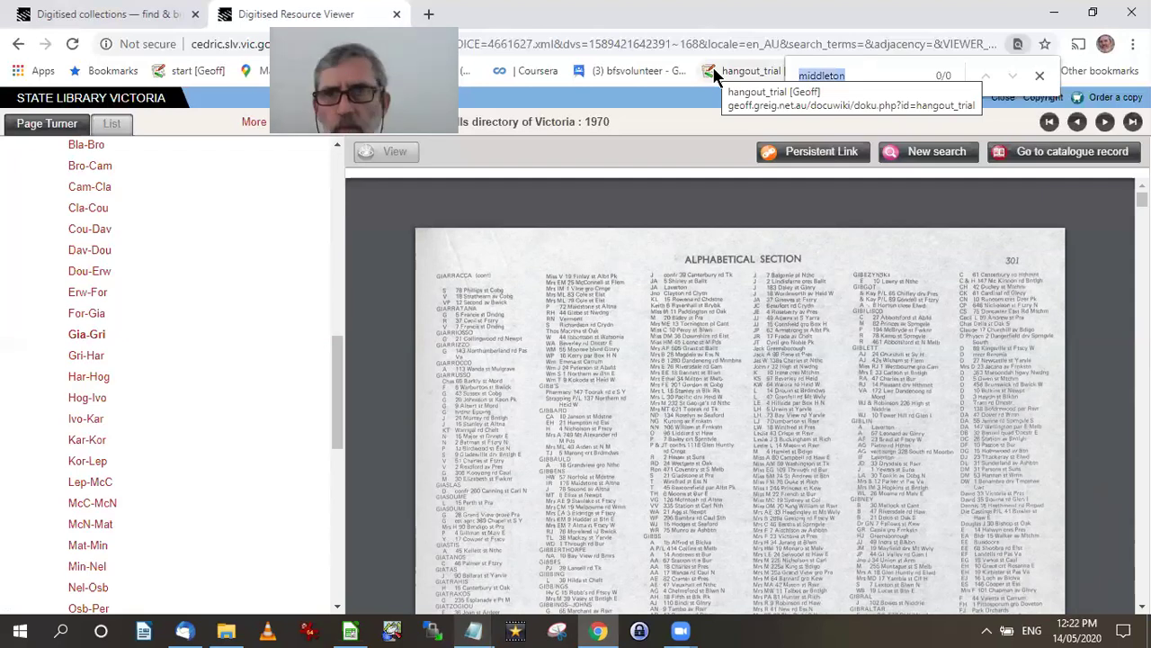
text(greig)
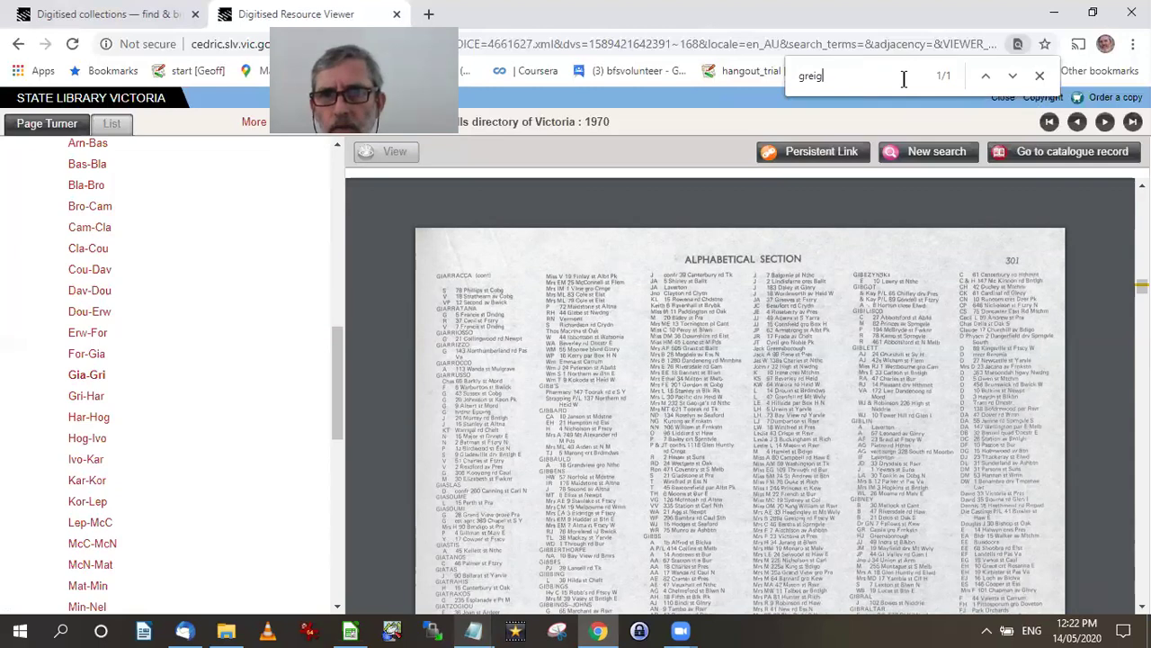
key(Return)
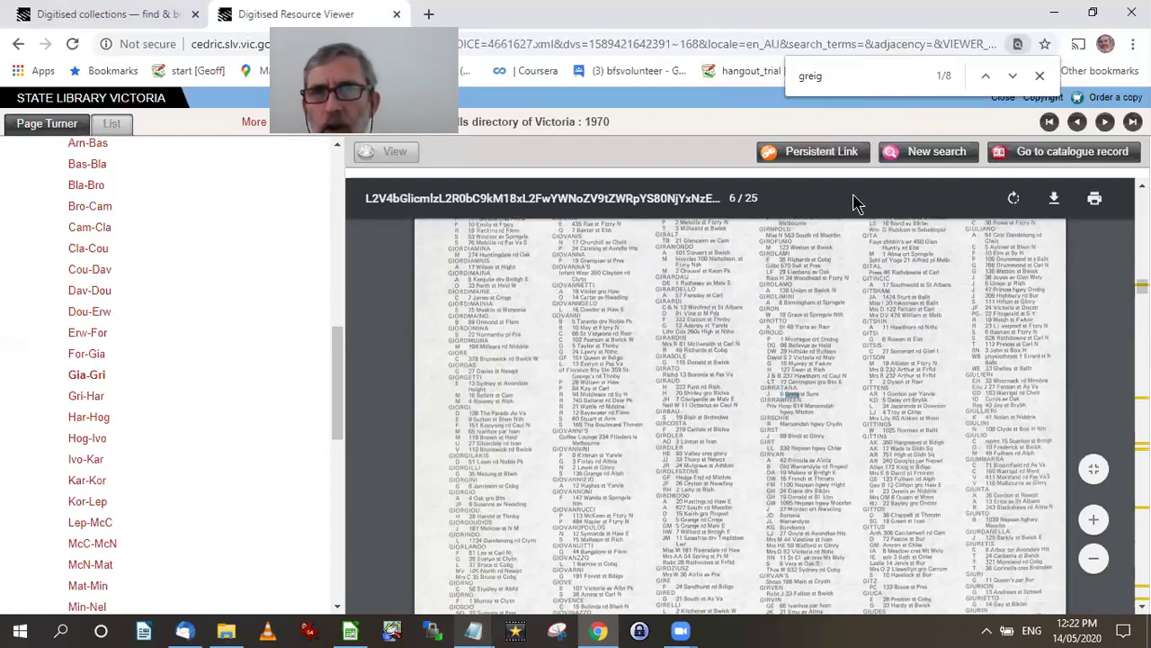
Step through the greig matches to the last one, 8 of 8 on page 25.
click(1014, 77)
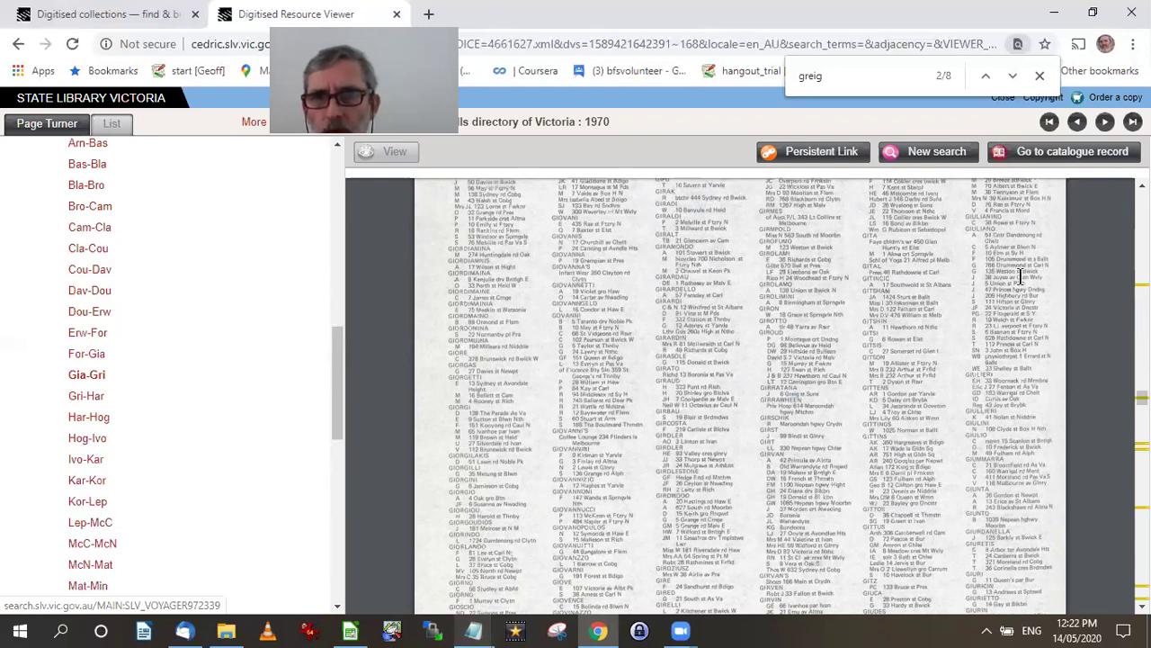
click(1124, 423)
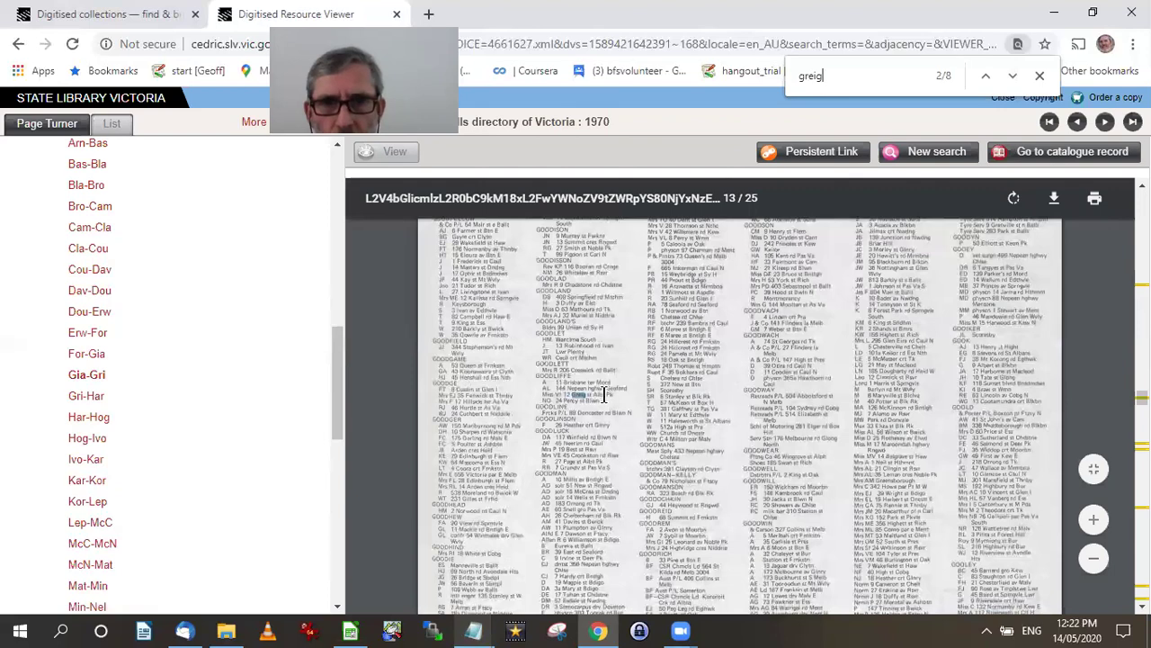
click(1013, 77)
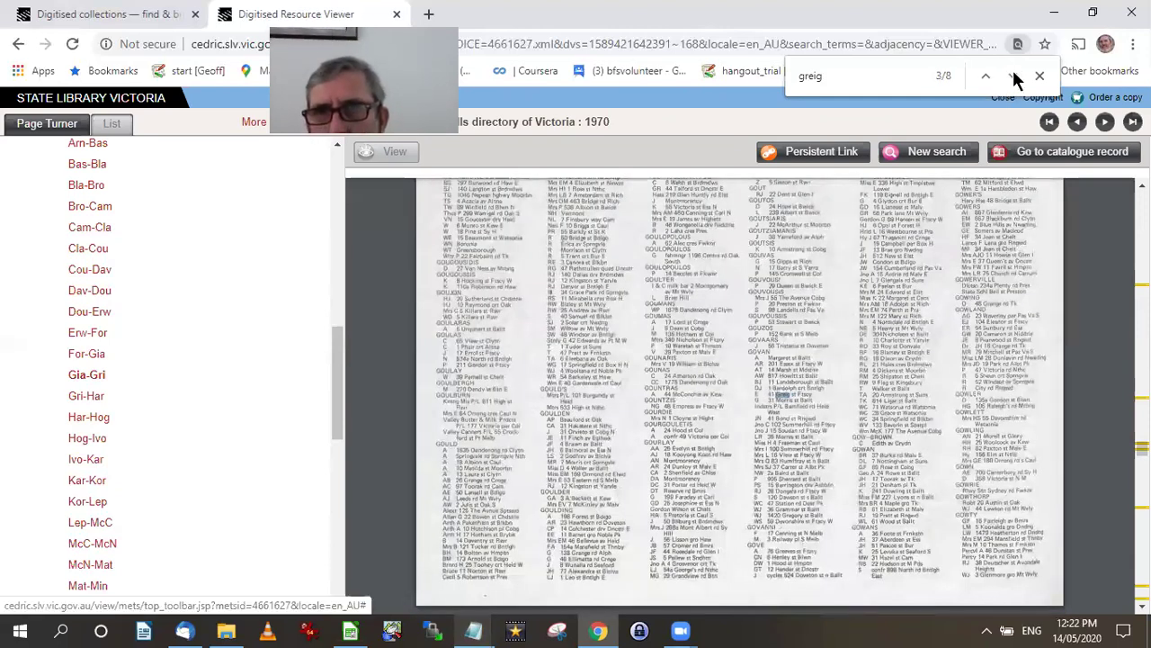
click(1014, 77)
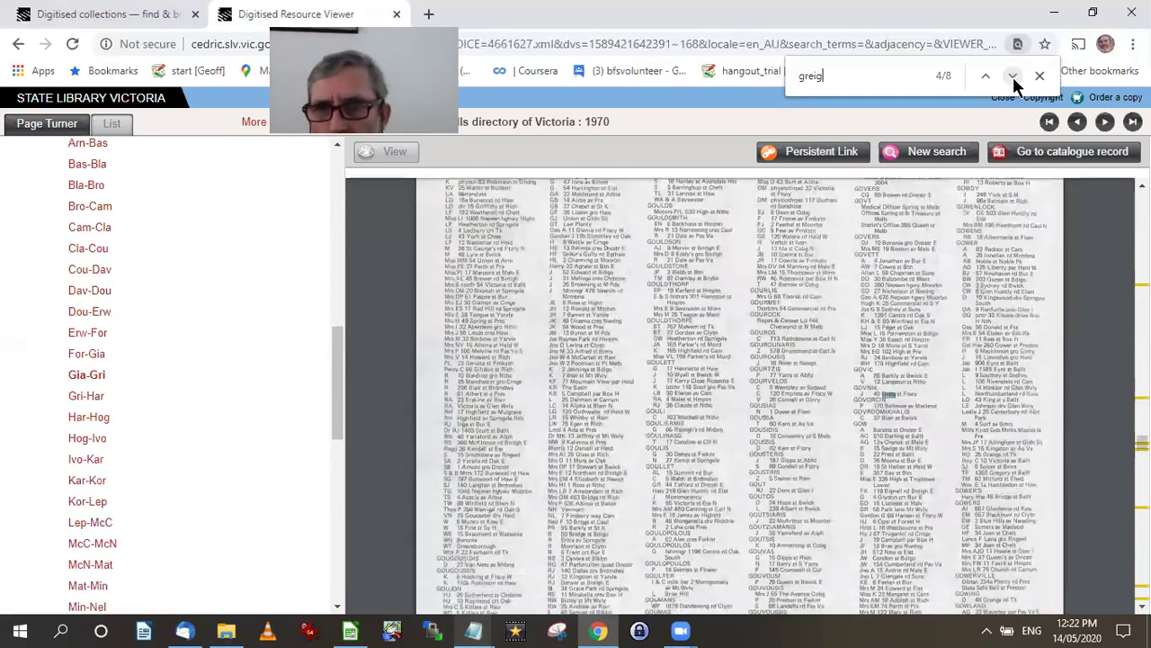
click(1014, 77)
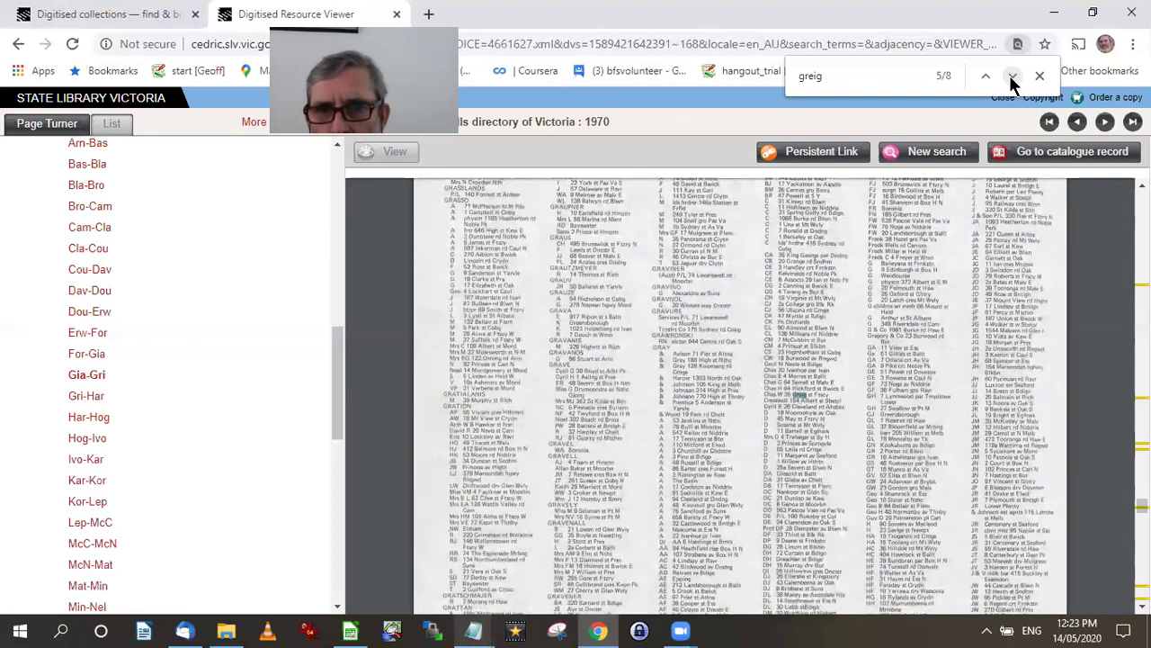
click(1011, 80)
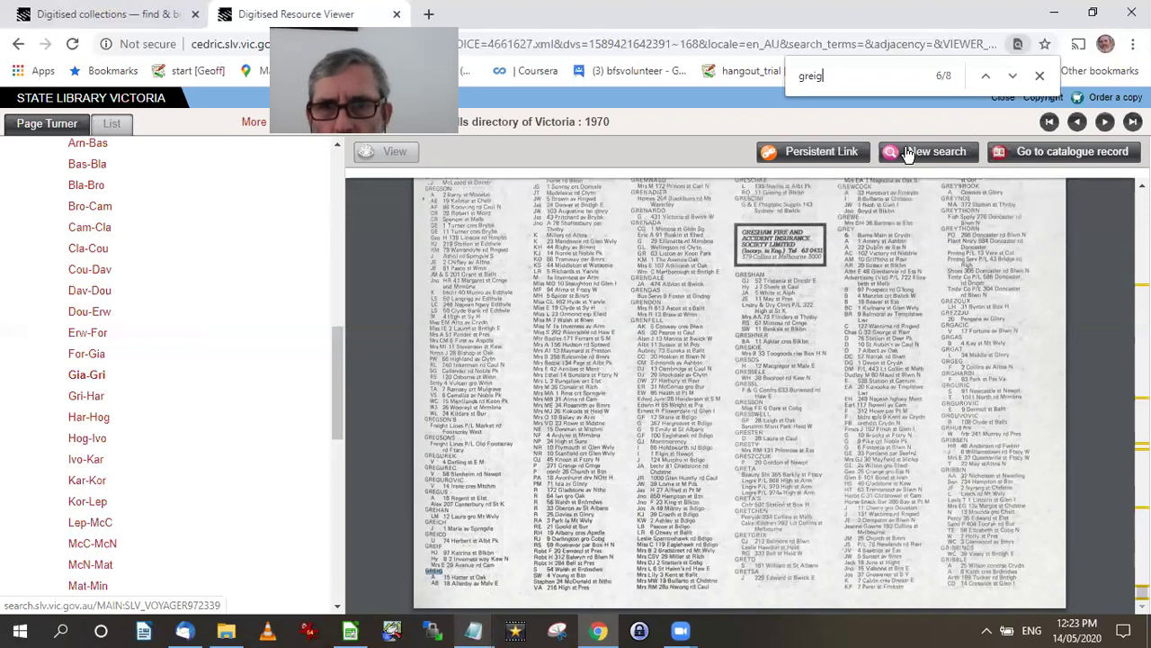
click(1012, 78)
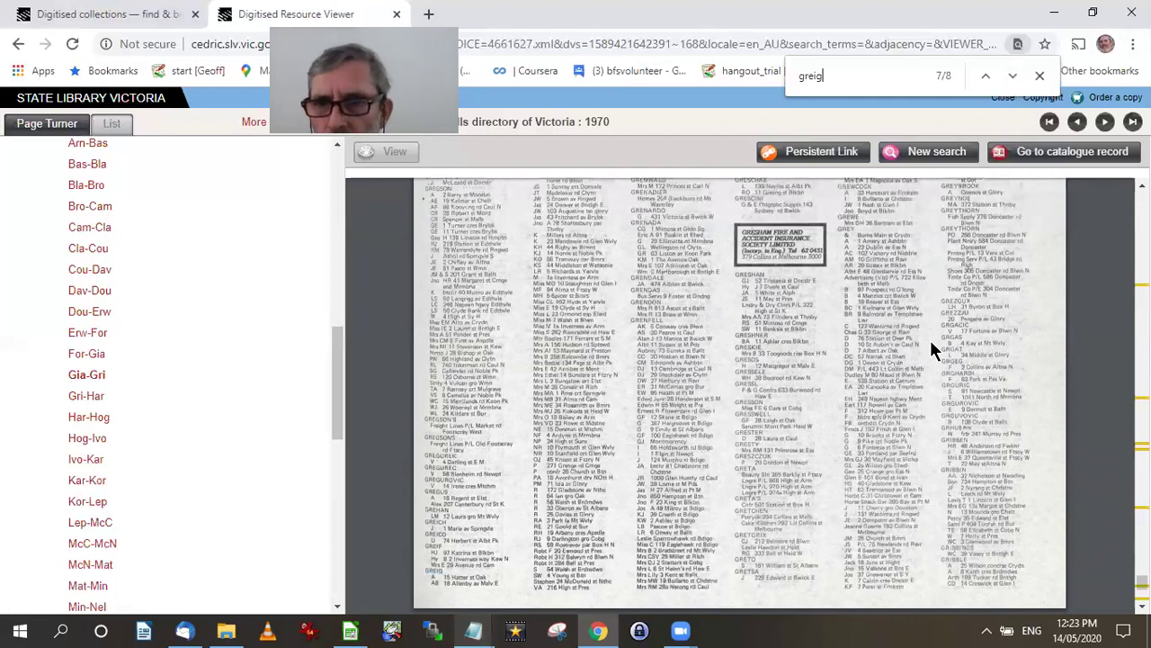
click(1012, 77)
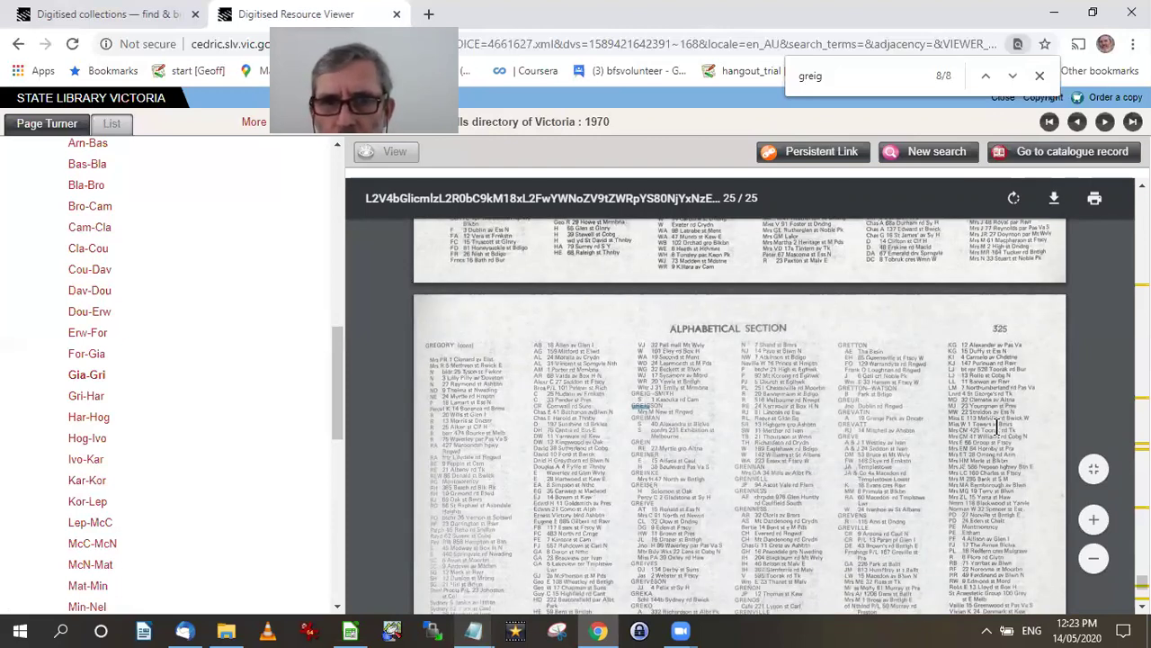
double_click(877, 480)
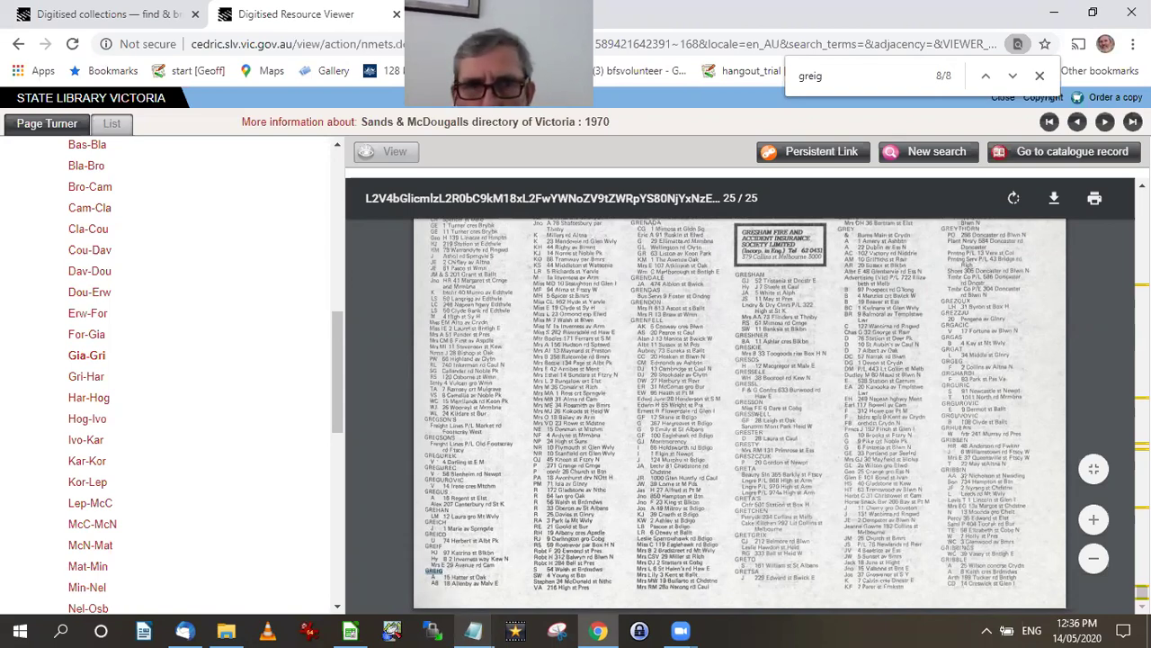
scroll(740, 418, up, 1)
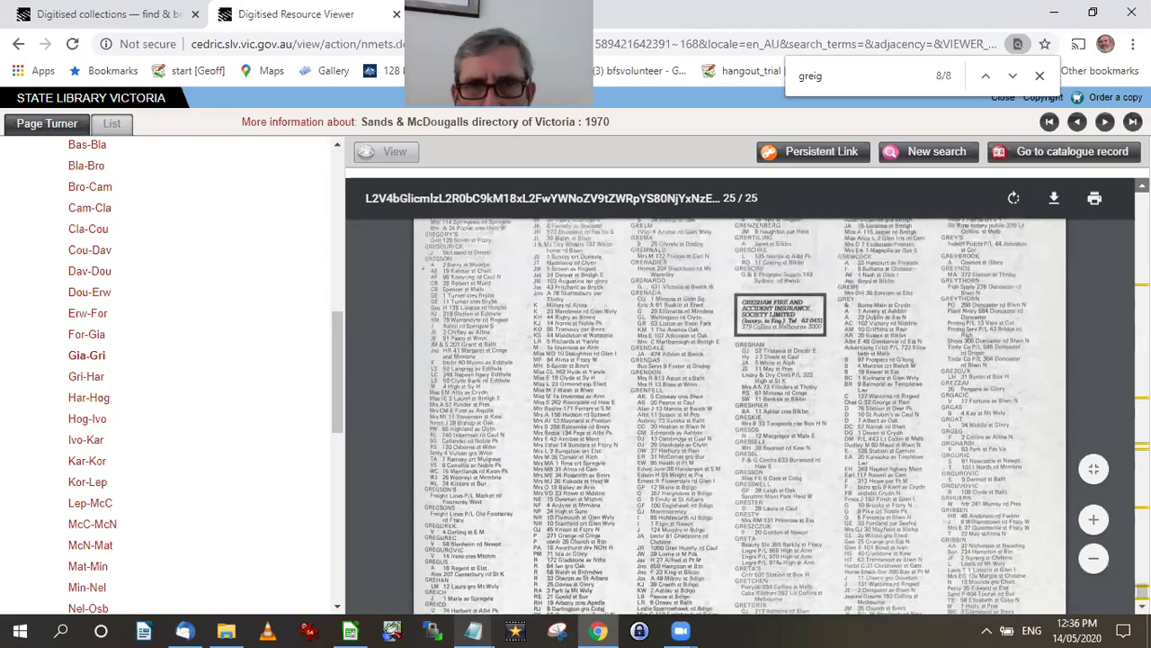
scroll(688, 257, up, 3)
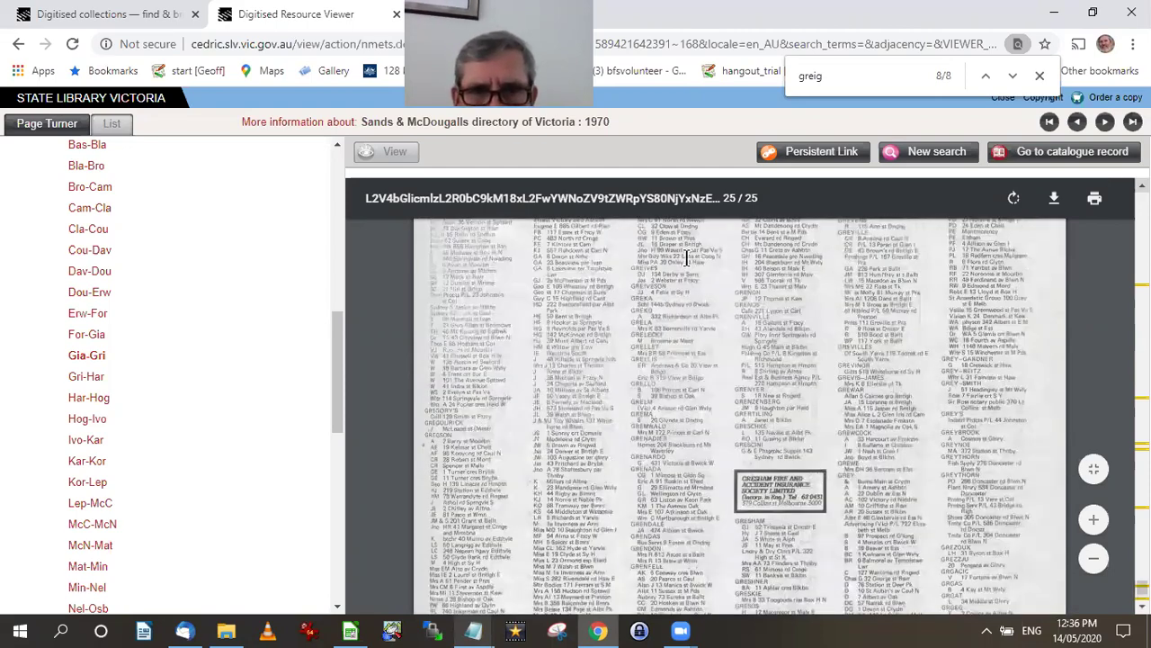
scroll(582, 395, up, 1)
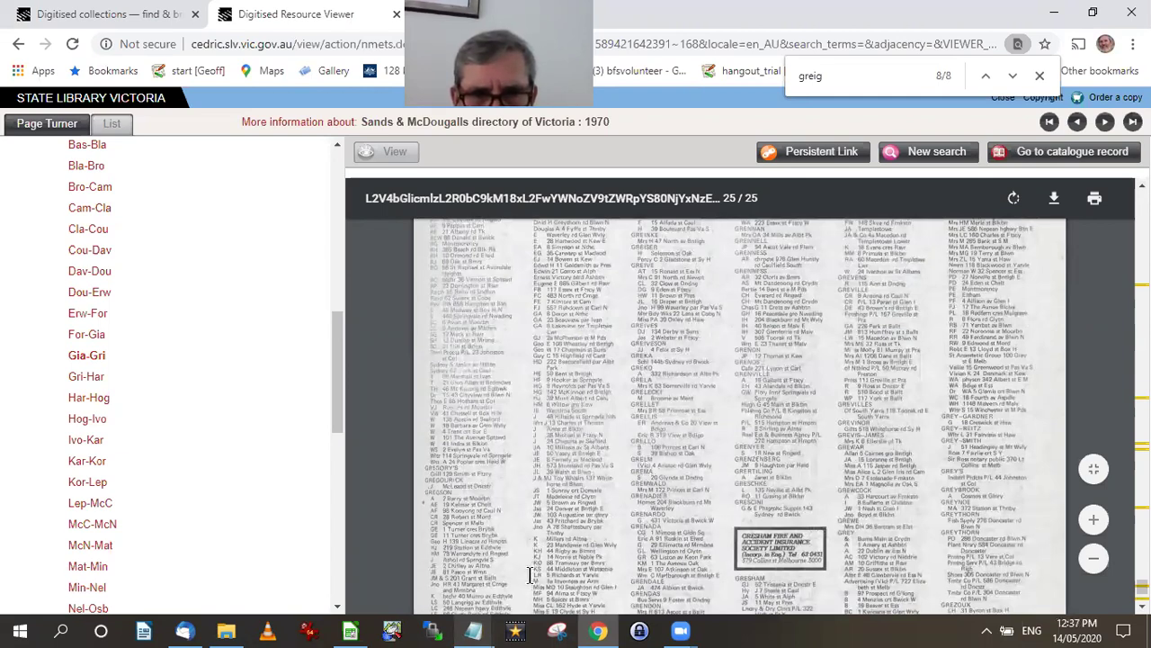
drag(538, 566, 618, 569)
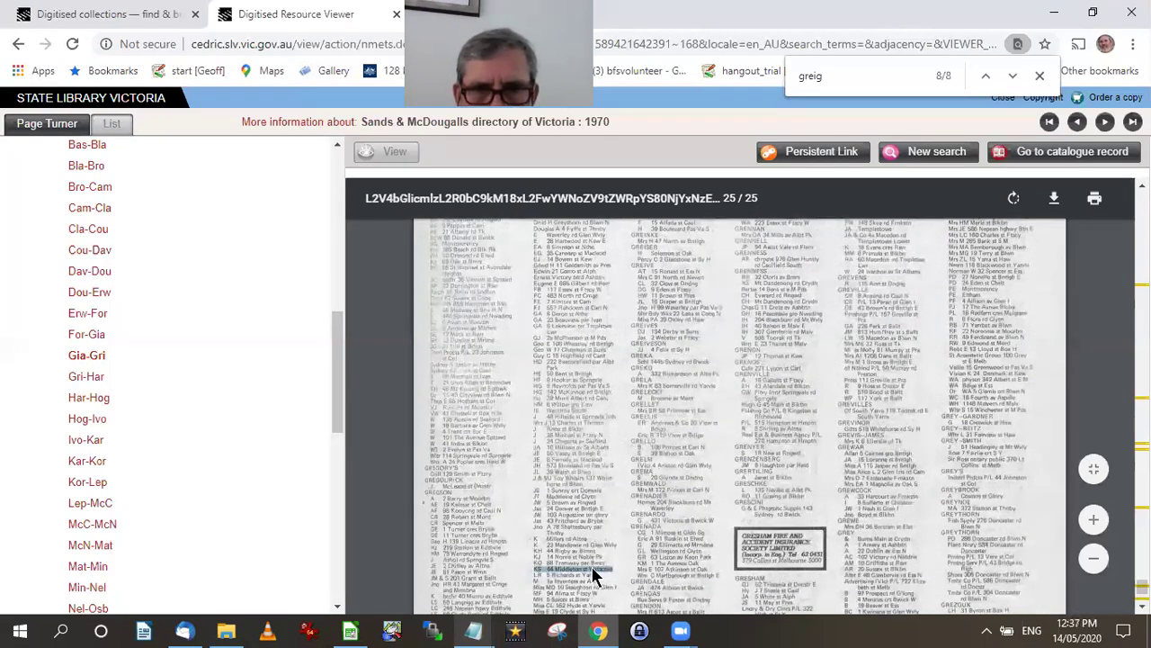
right_click(590, 575)
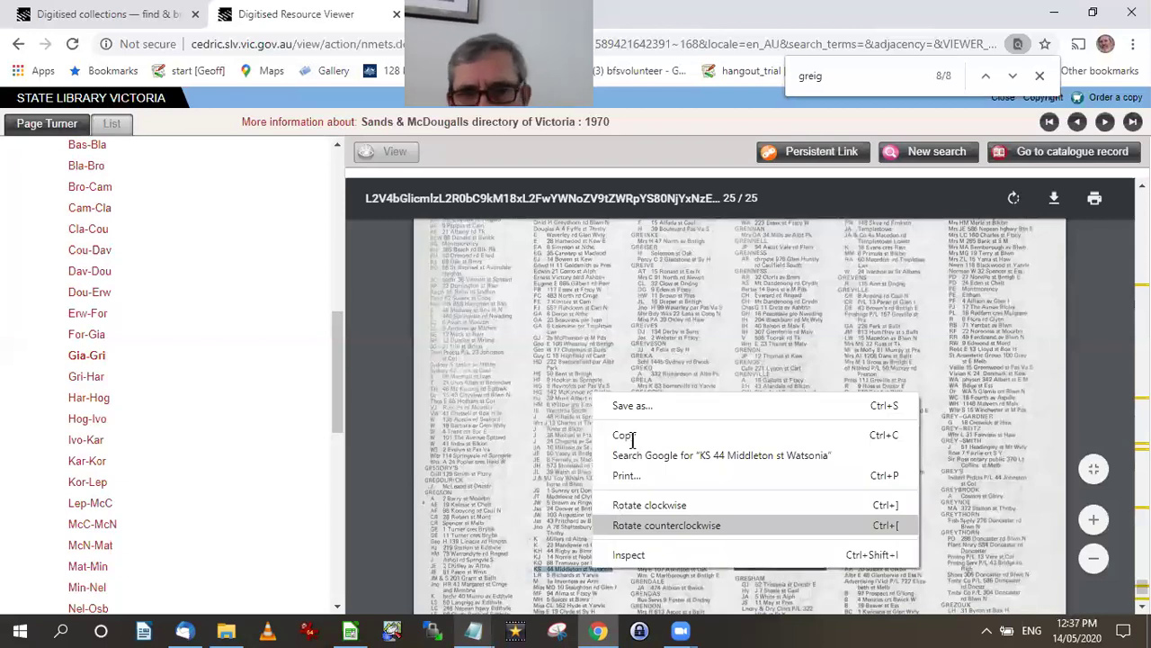
click(545, 634)
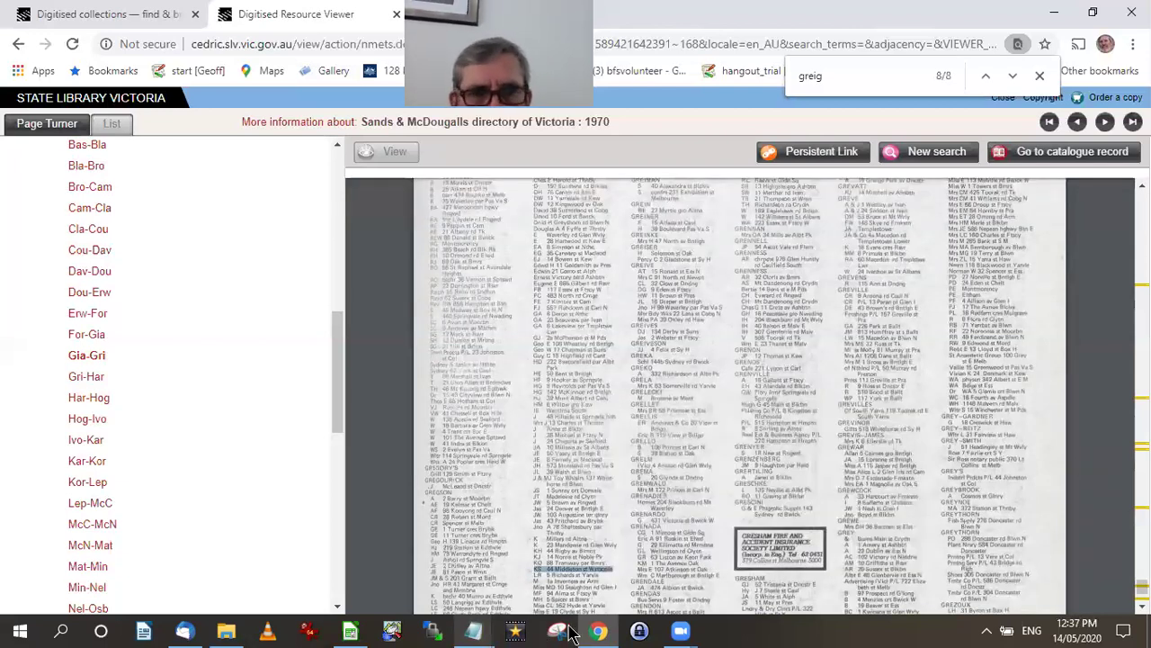
click(470, 633)
click(524, 578)
key(Return)
key(Return)
key(Return)
key(Return)
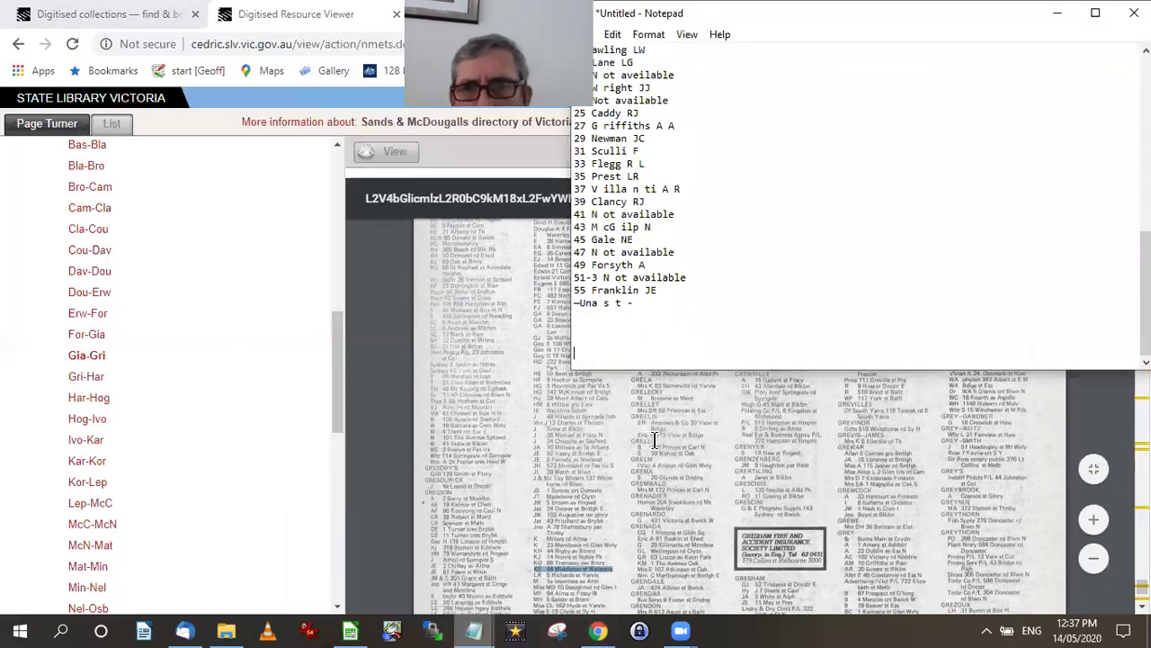
text(KS 44 Middleton st Watsonia)
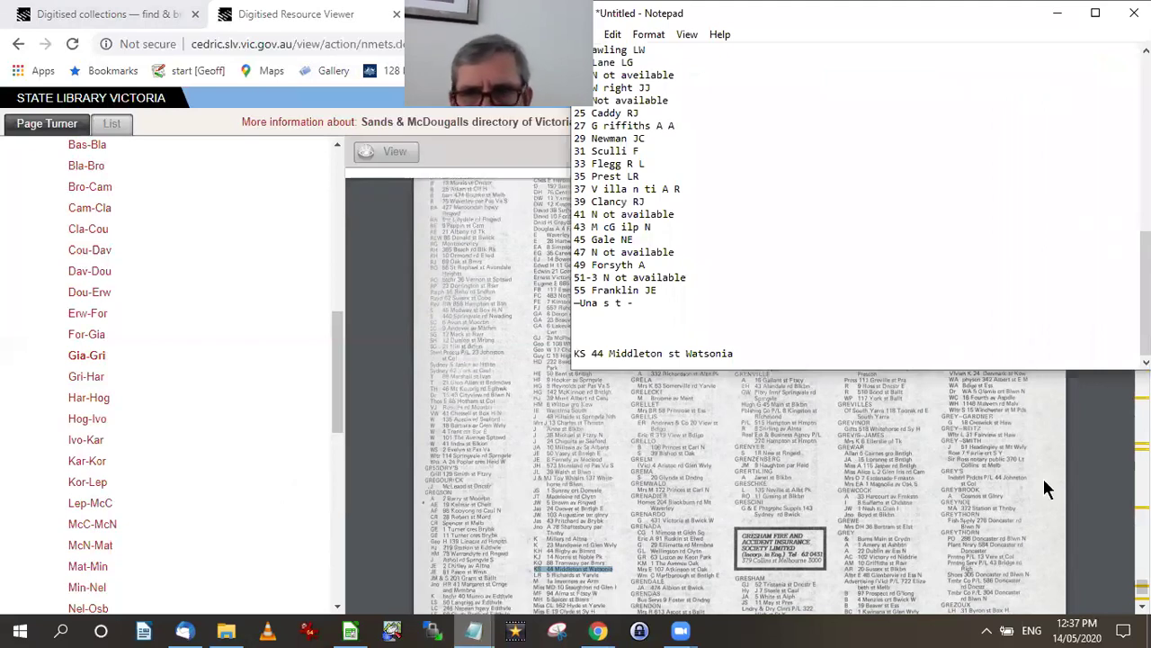
click(1102, 432)
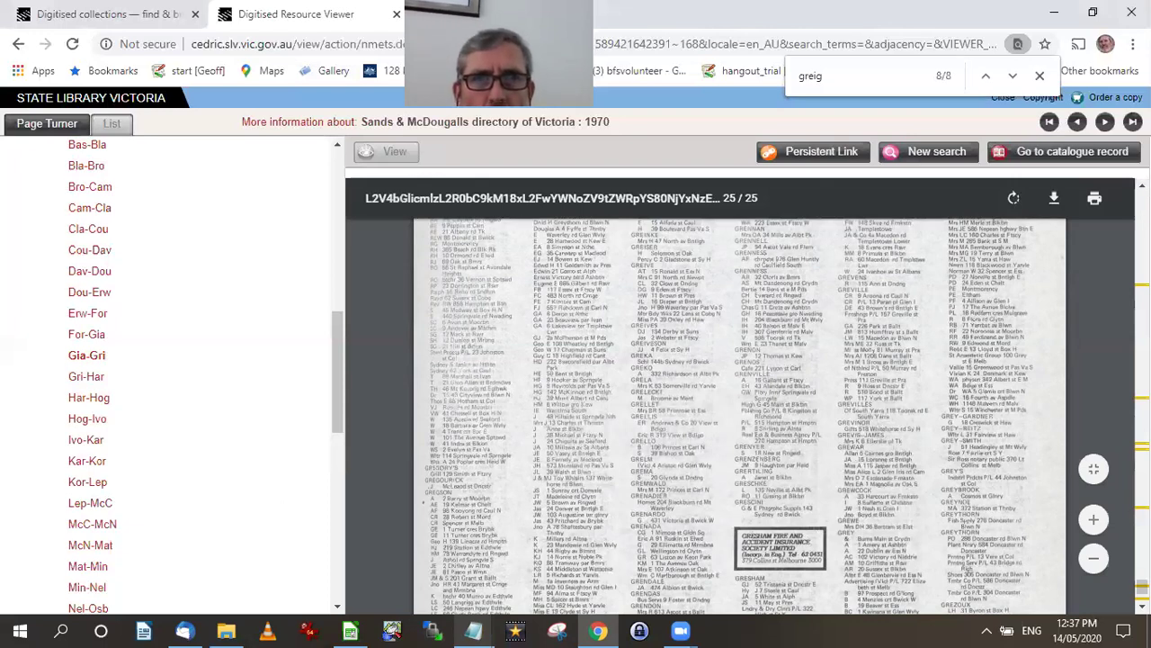
Add the source title 'Sands & McDougalls directory of Victoria : 1970' beneath the Watsonia entry.
double_click(597, 121)
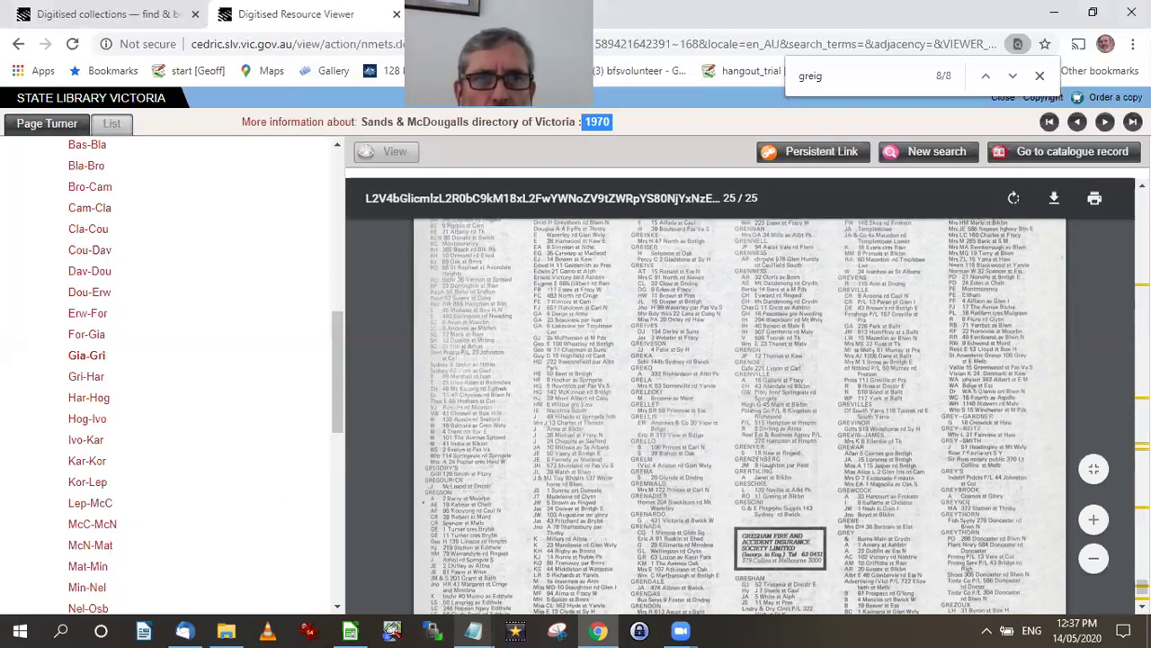
click(597, 121)
key(ctrl+c)
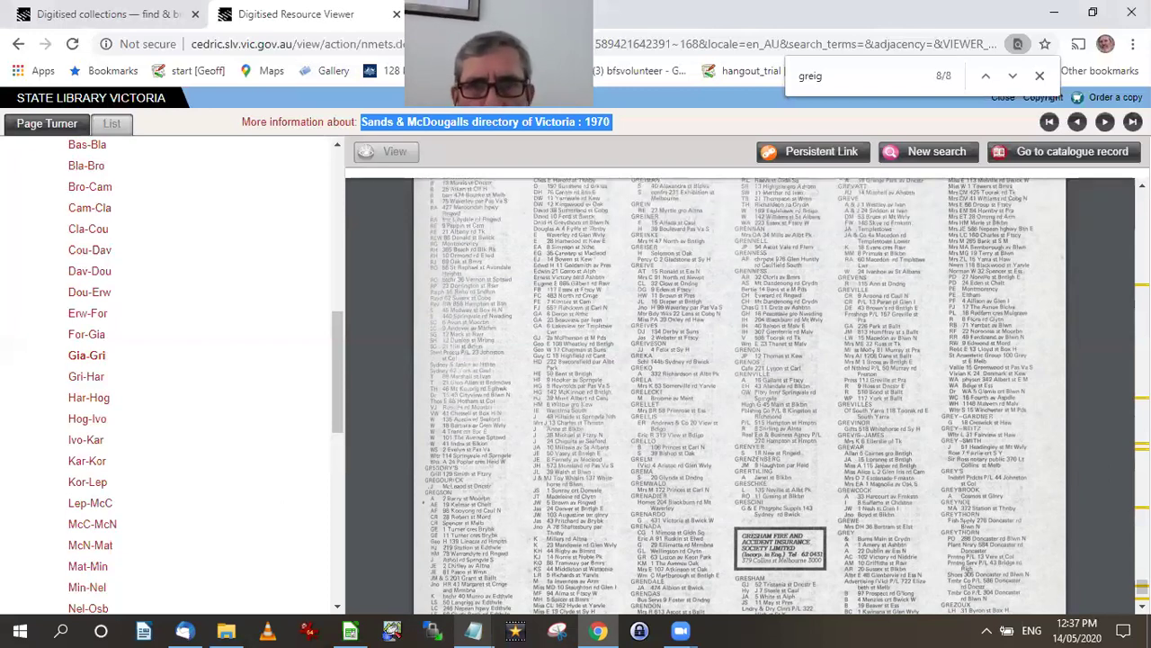
key(alt+Tab)
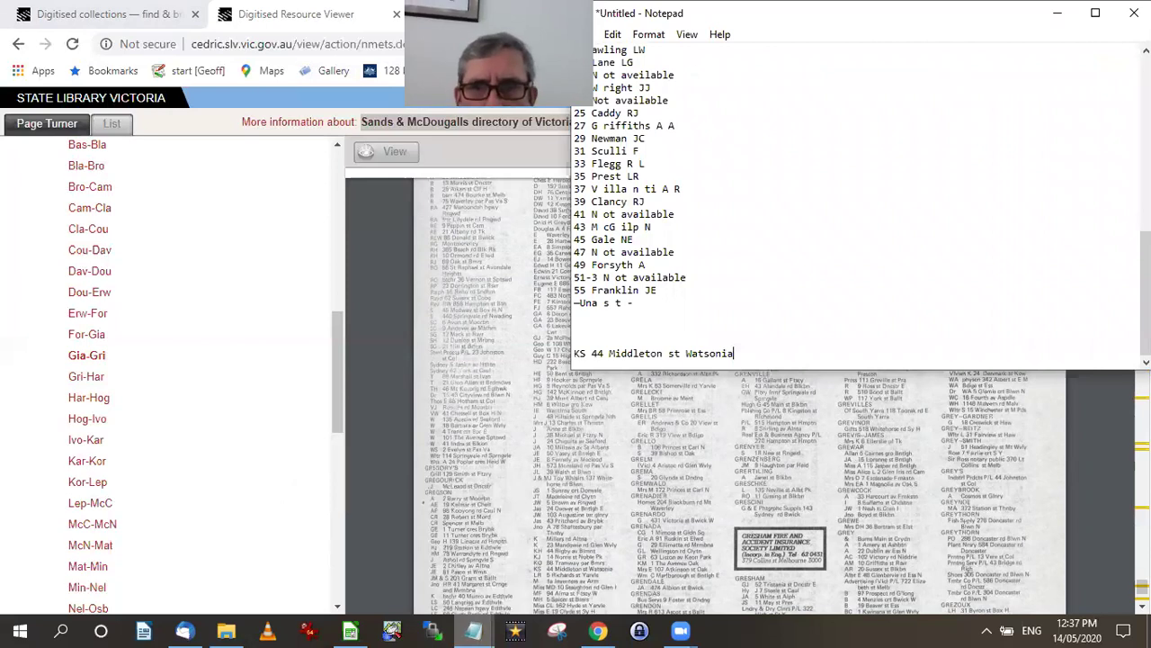
key(Return)
key(Return)
key(ctrl+v)
key(Return)
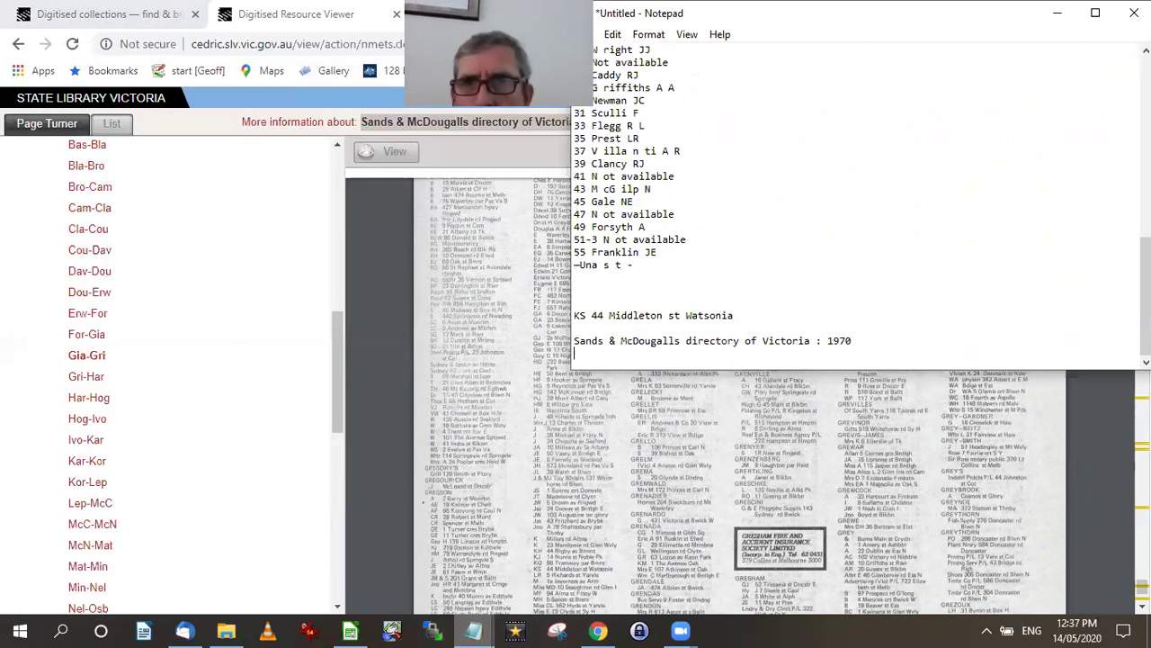
key(alt+Tab)
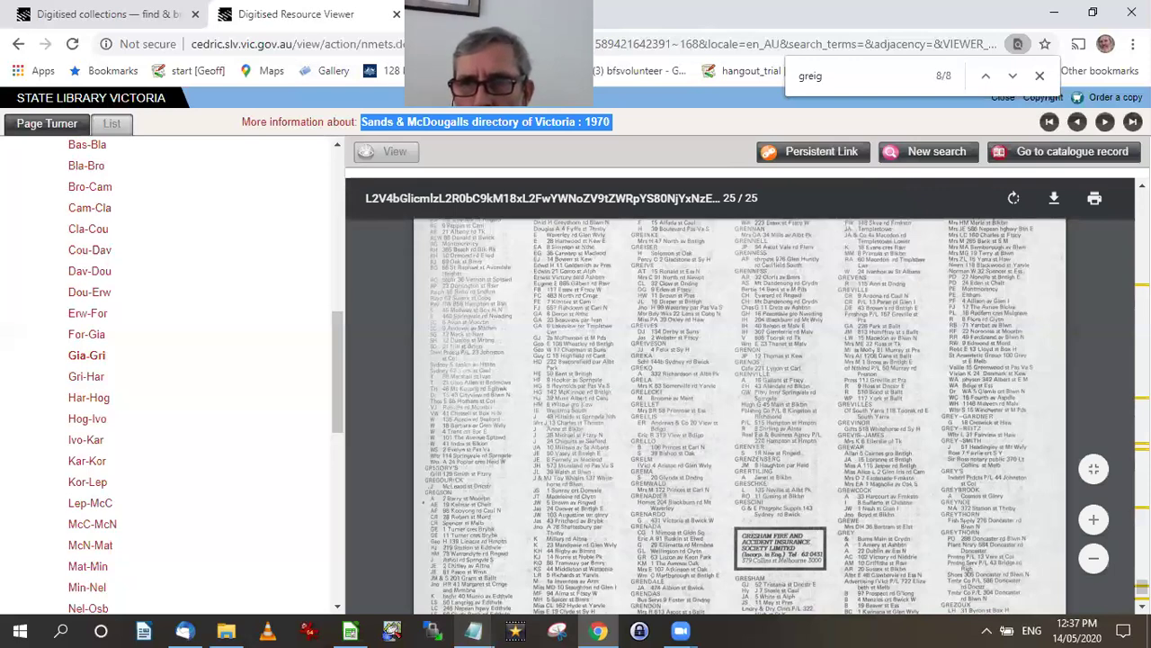
Confirm page 325 on the scanned page header and note 'Pg 325.' under the directory title.
scroll(738, 414, up, 1)
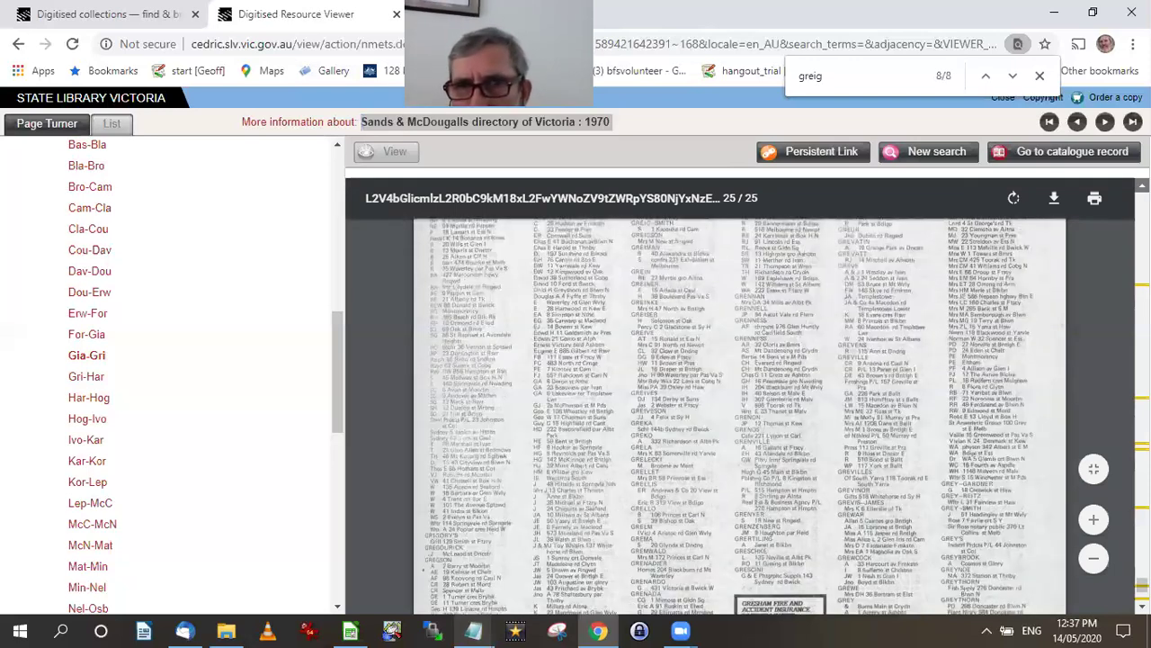
scroll(743, 414, up, 1)
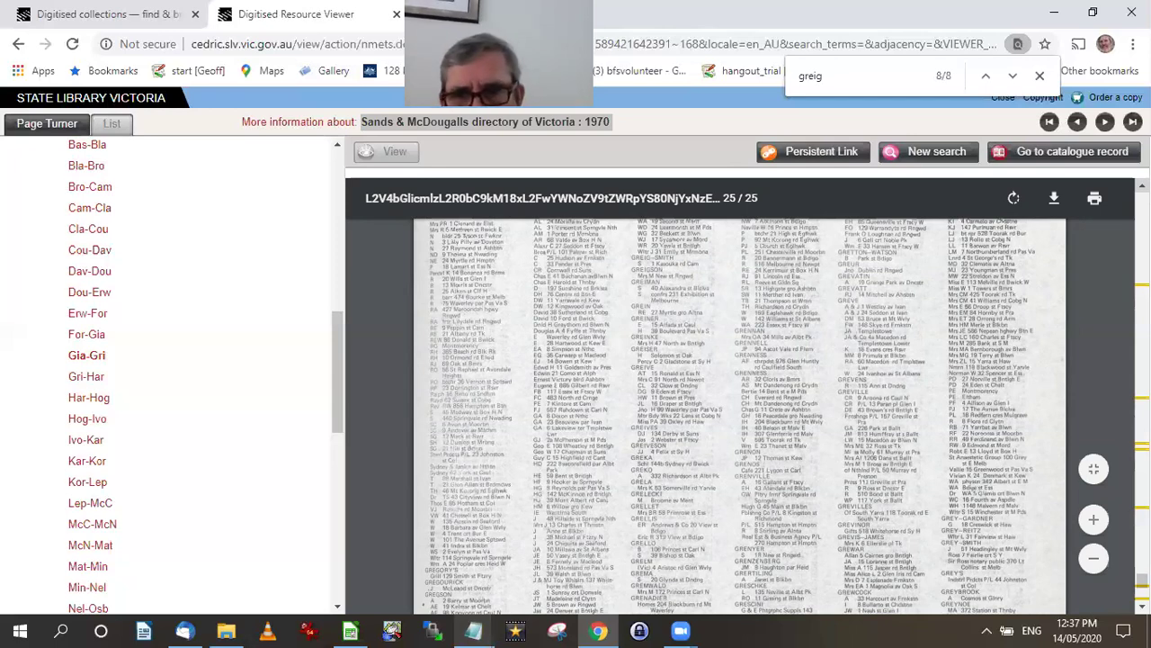
scroll(1032, 399, up, 5)
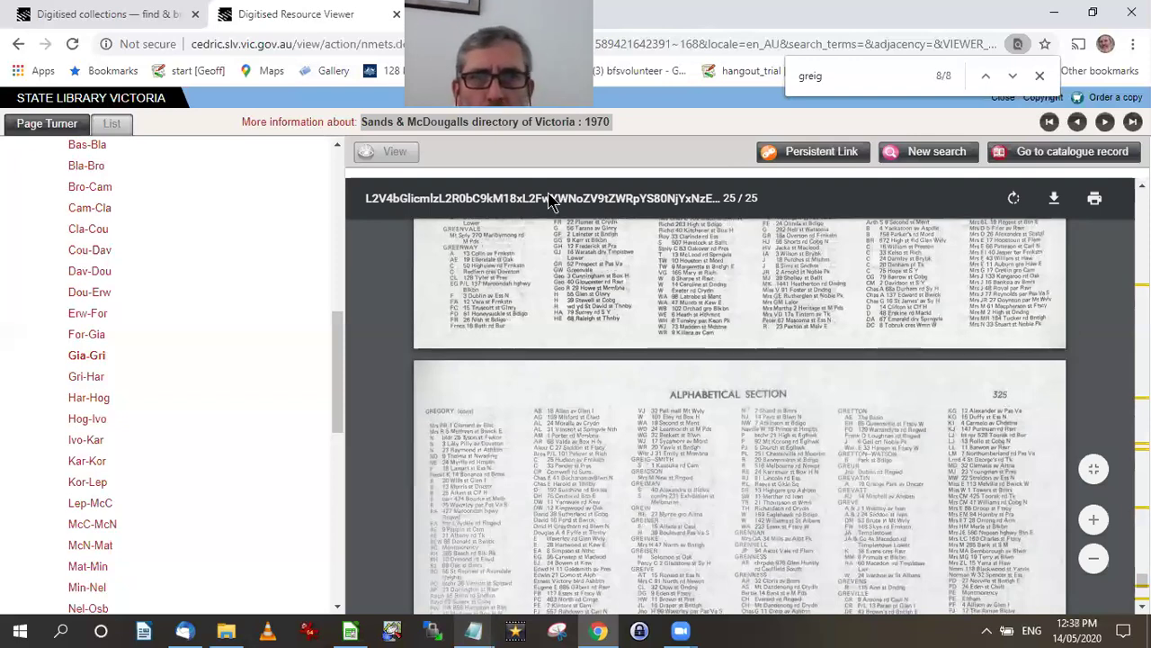
key(alt+Tab)
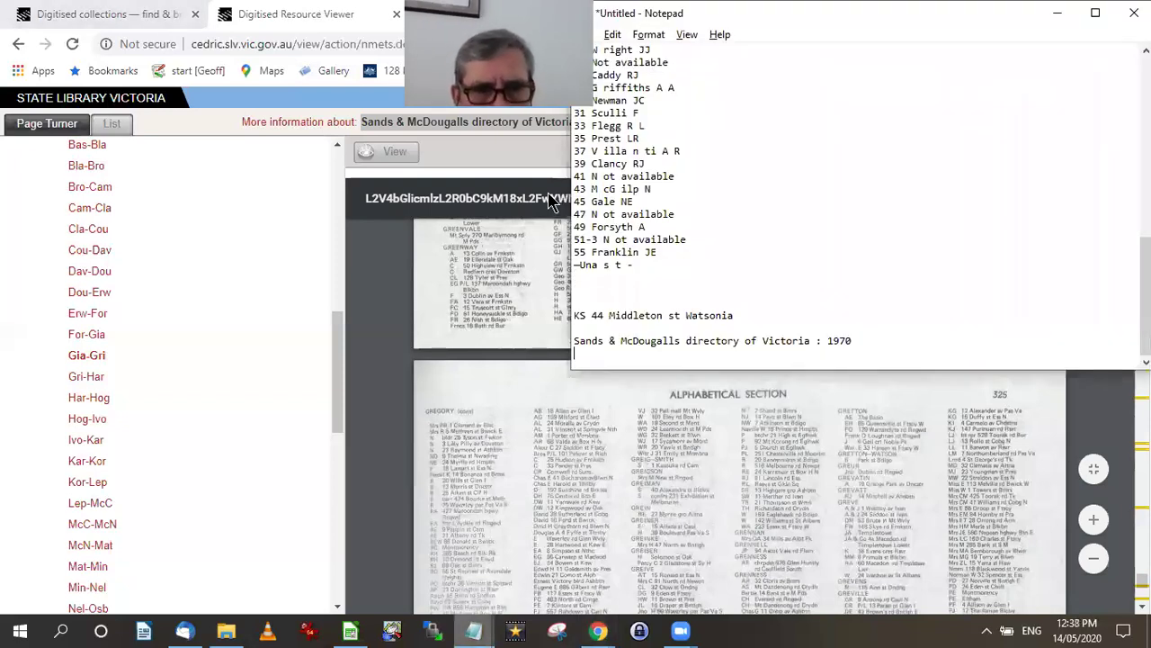
text(Pg)
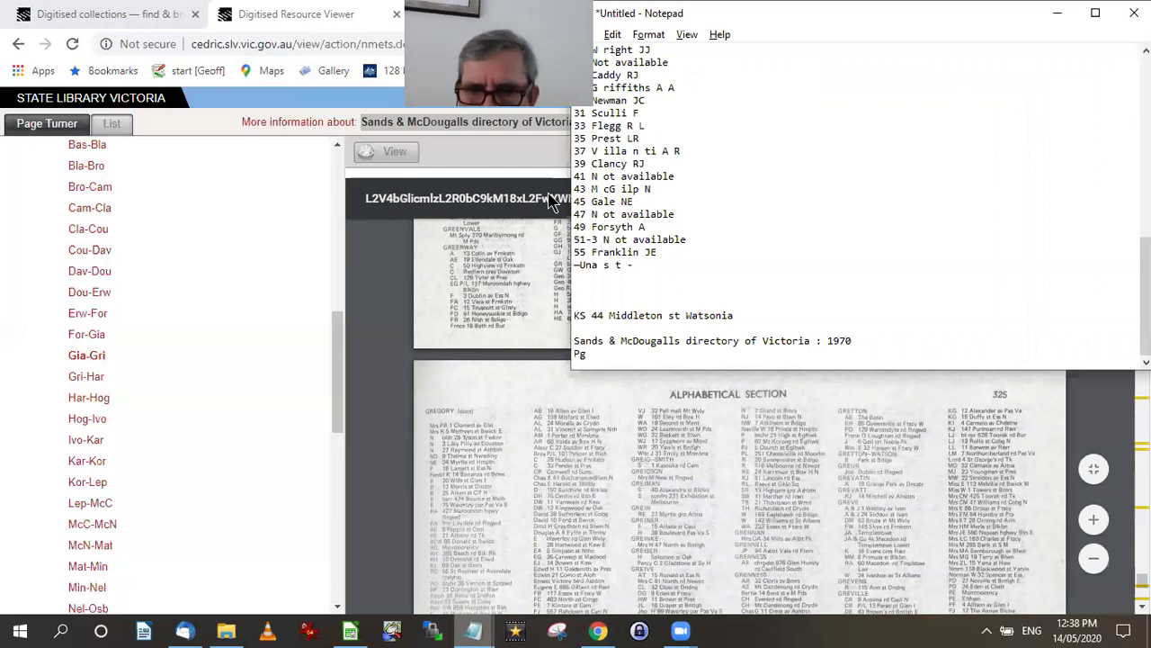
text( 32)
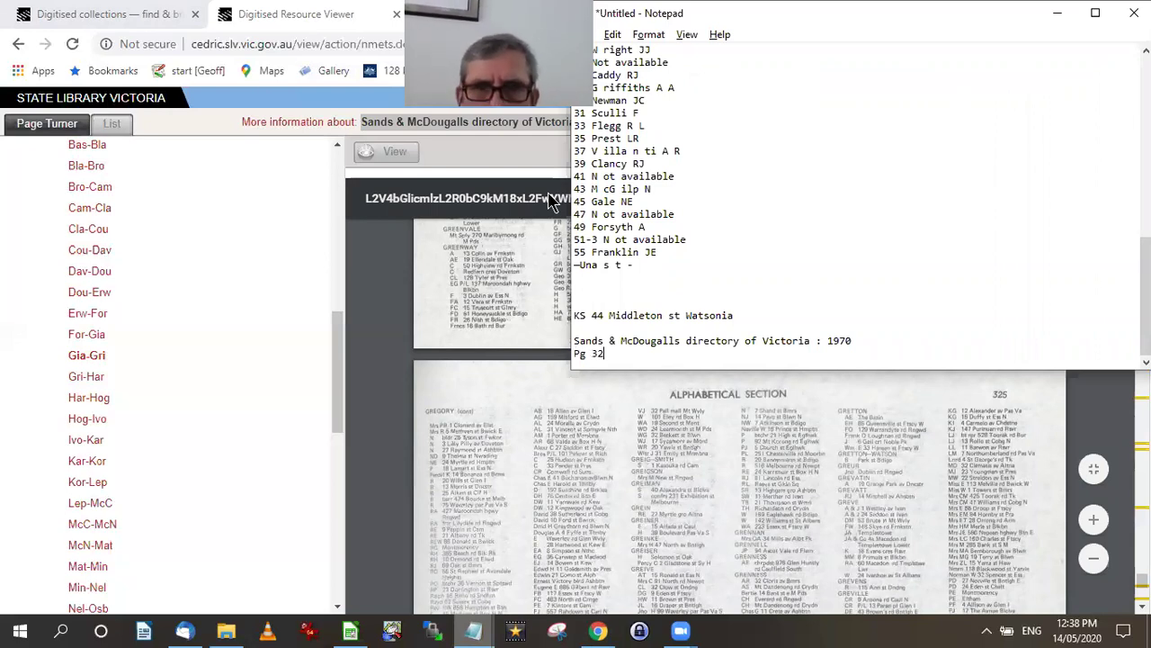
text(5.)
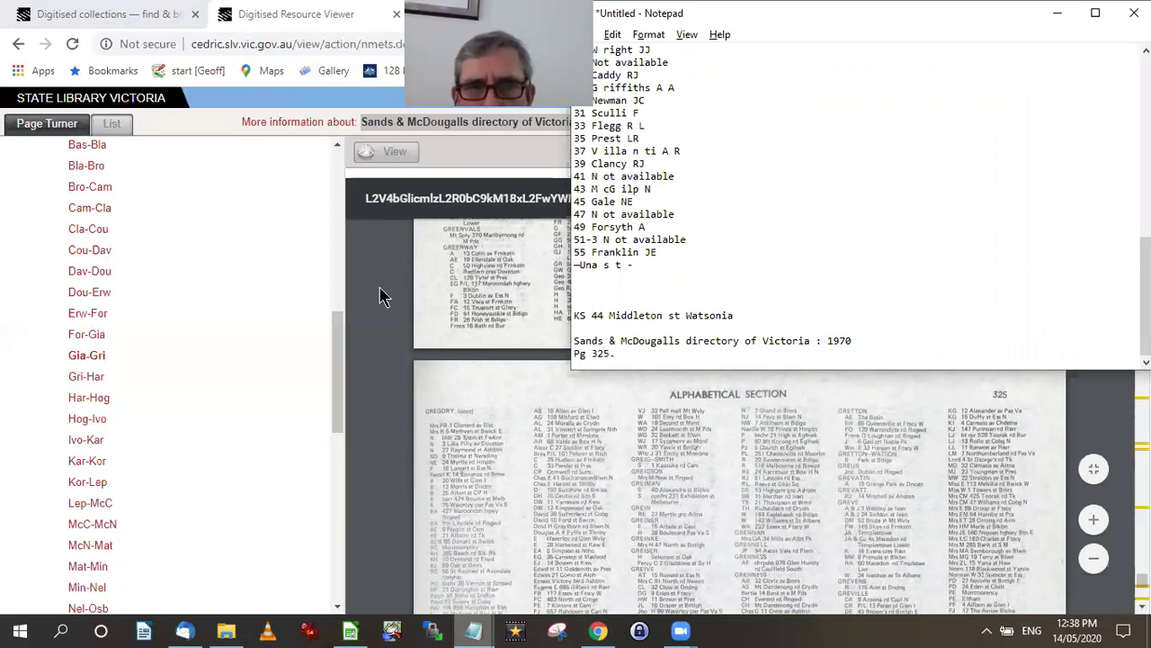
click(378, 299)
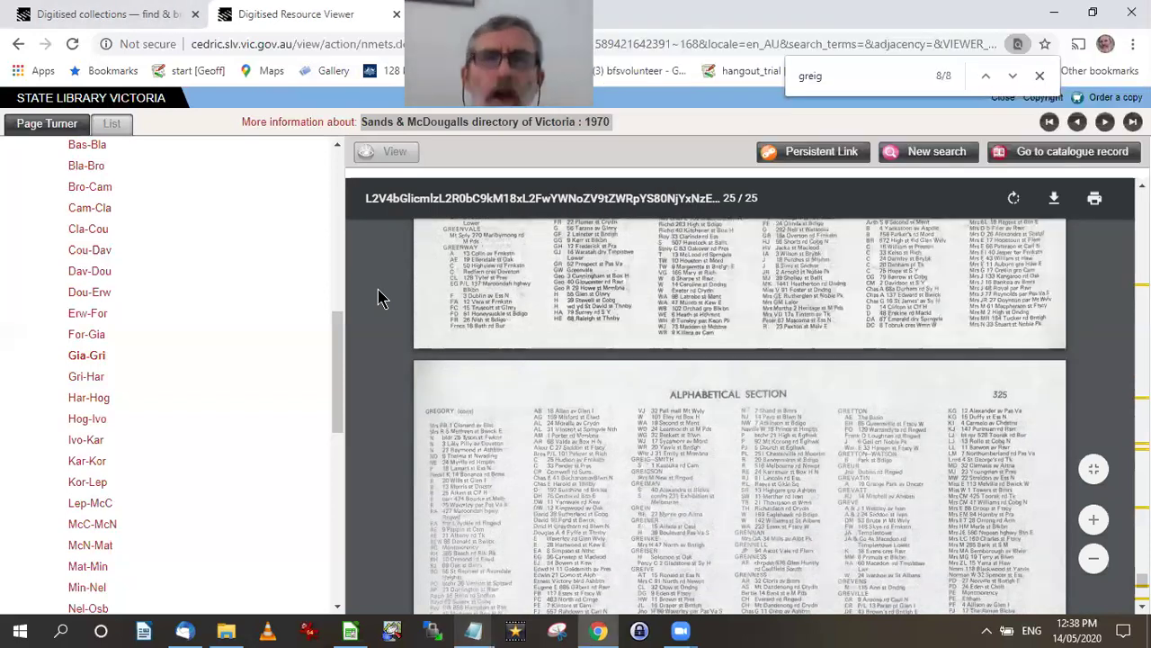